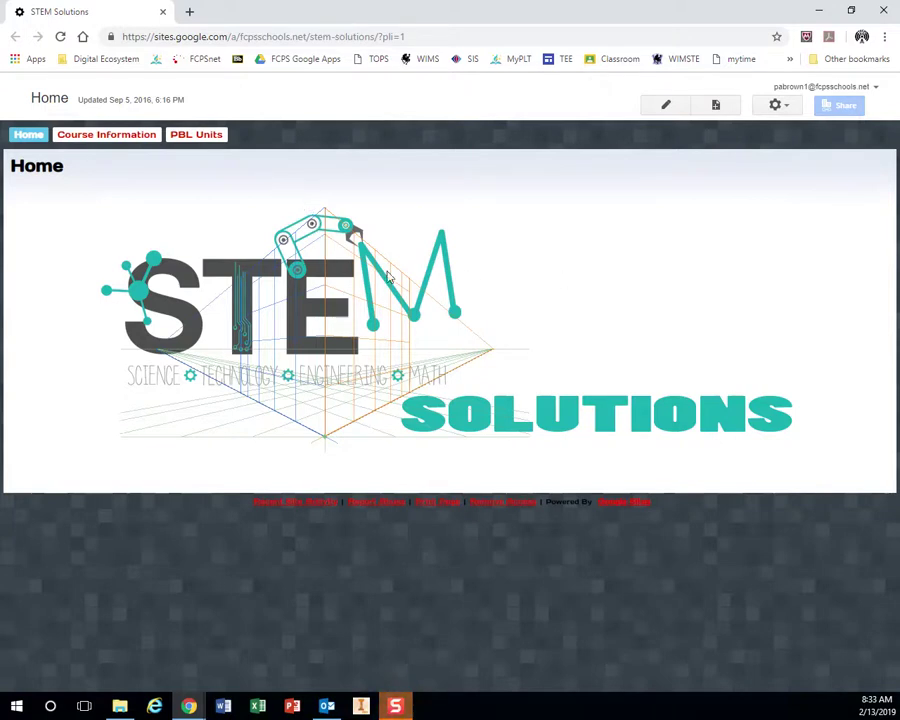
- Open the Tiny Homes page from the site's PBL Units
click(189, 137)
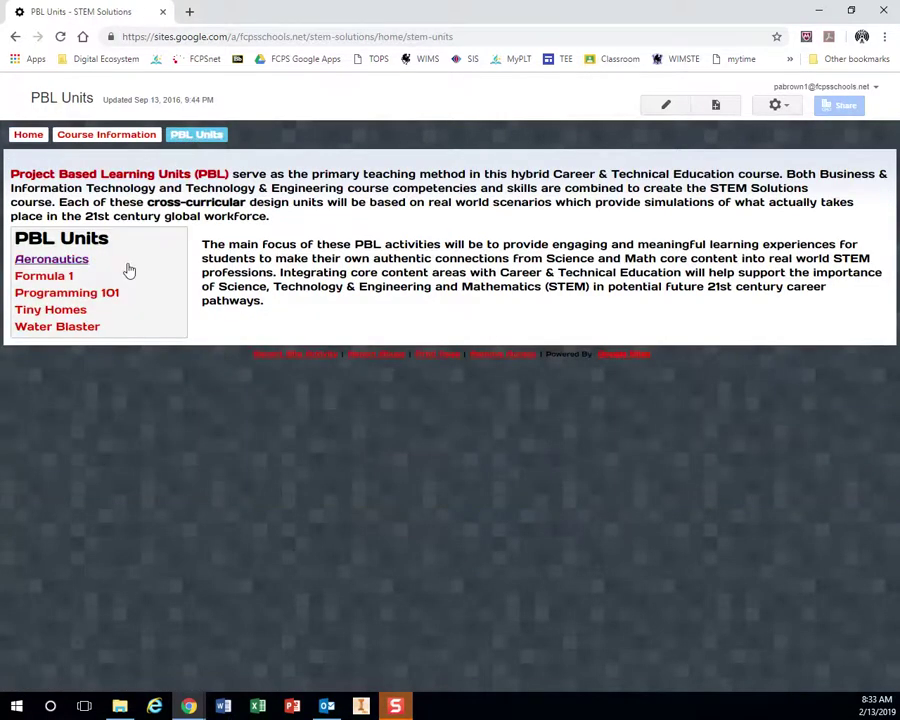
click(56, 312)
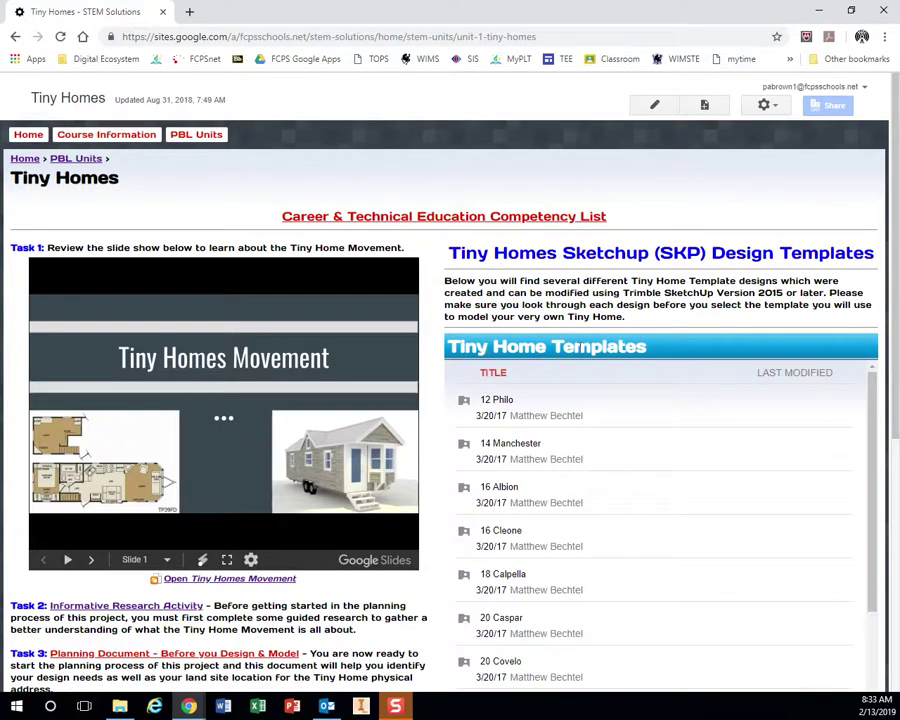
- Look through the Tiny Home Templates list on the Tiny Homes page to review the available template folders and worksheets
scroll(578, 346, down, 1)
scroll(506, 354, down, 3)
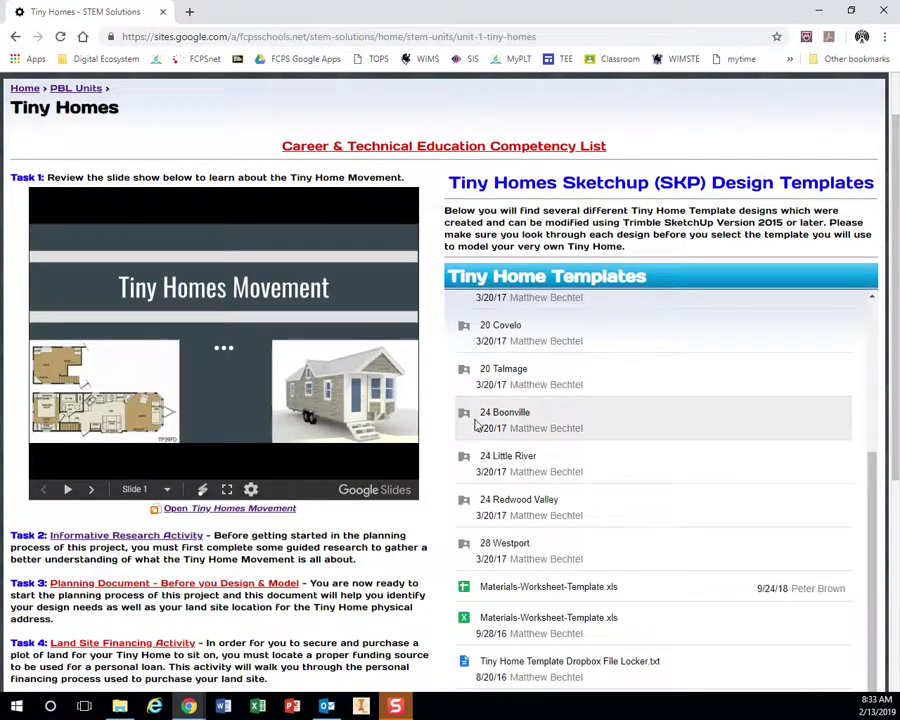
scroll(476, 425, down, 2)
scroll(536, 402, up, 2)
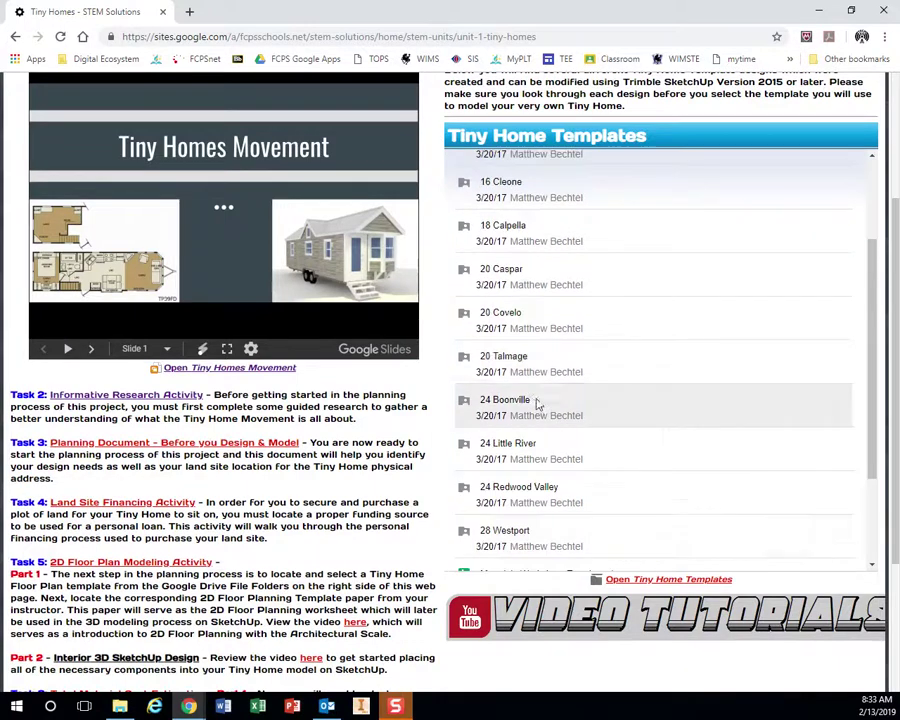
scroll(535, 370, up, 3)
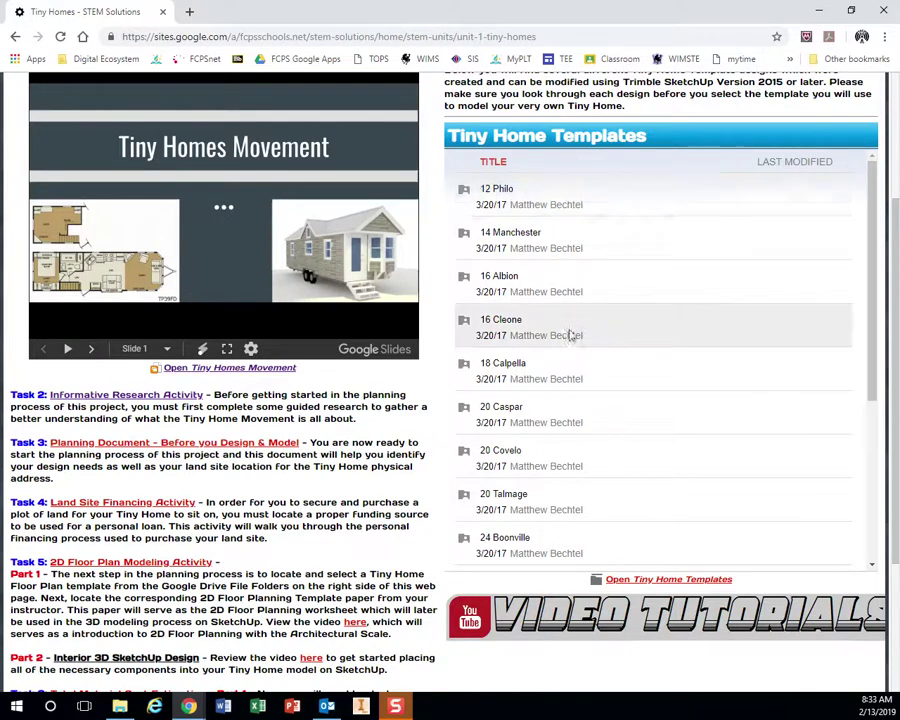
scroll(567, 345, down, 2)
scroll(560, 360, down, 1)
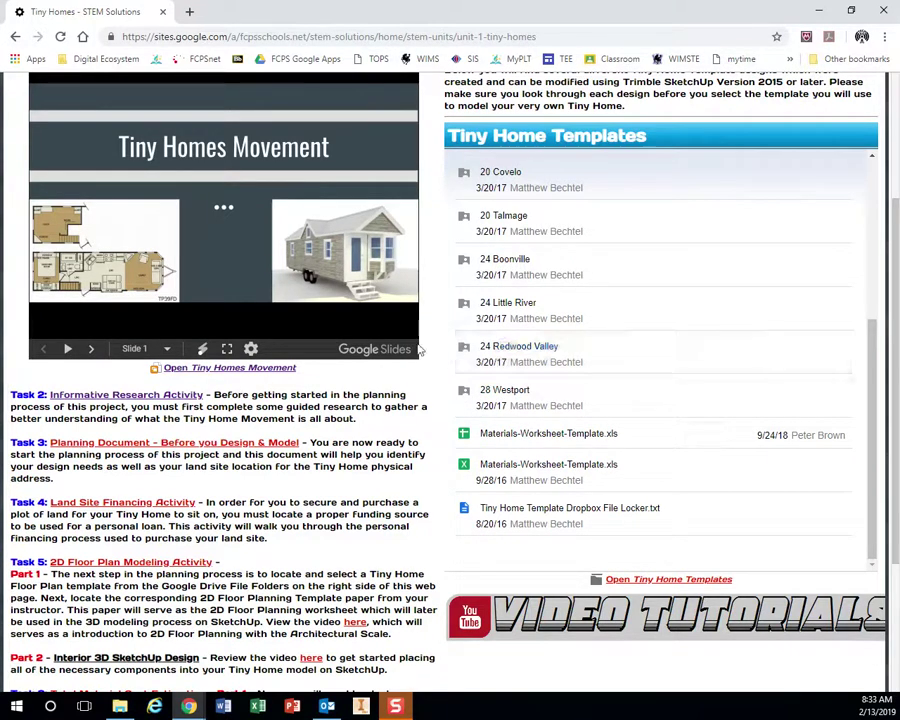
scroll(514, 356, up, 2)
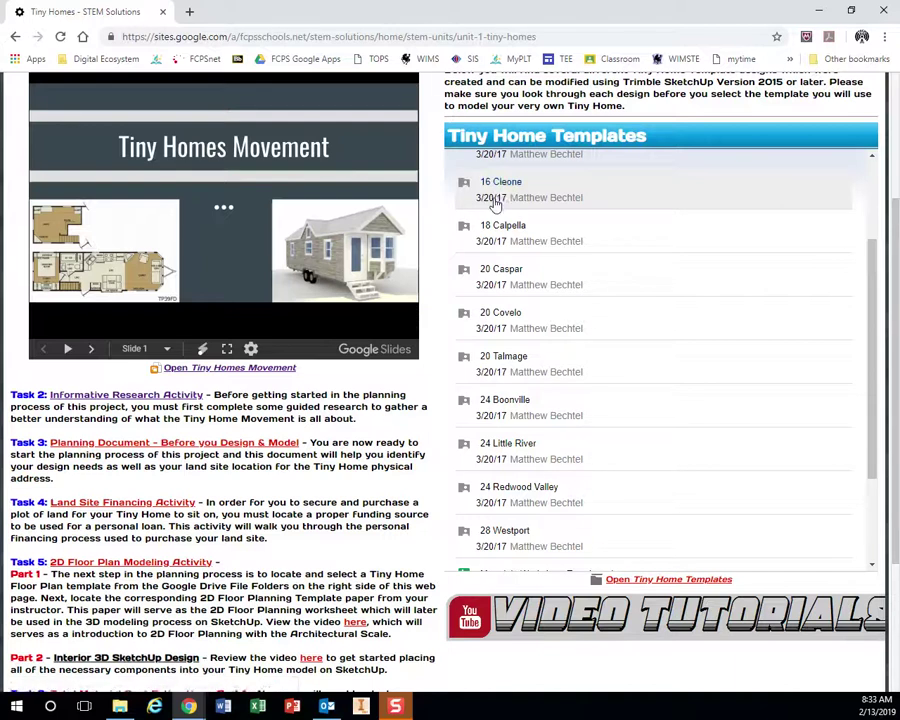
scroll(494, 200, down, 1)
scroll(494, 203, down, 3)
scroll(422, 304, up, 1)
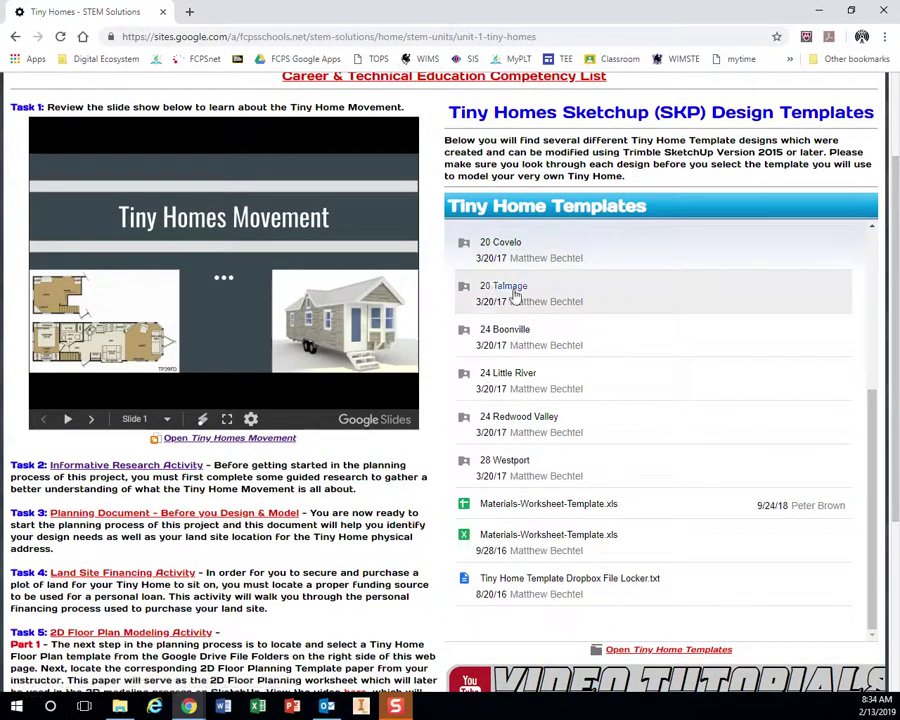
- Open the 20 Talmage template folder and preview Talmage-20-v2.pdf
click(509, 289)
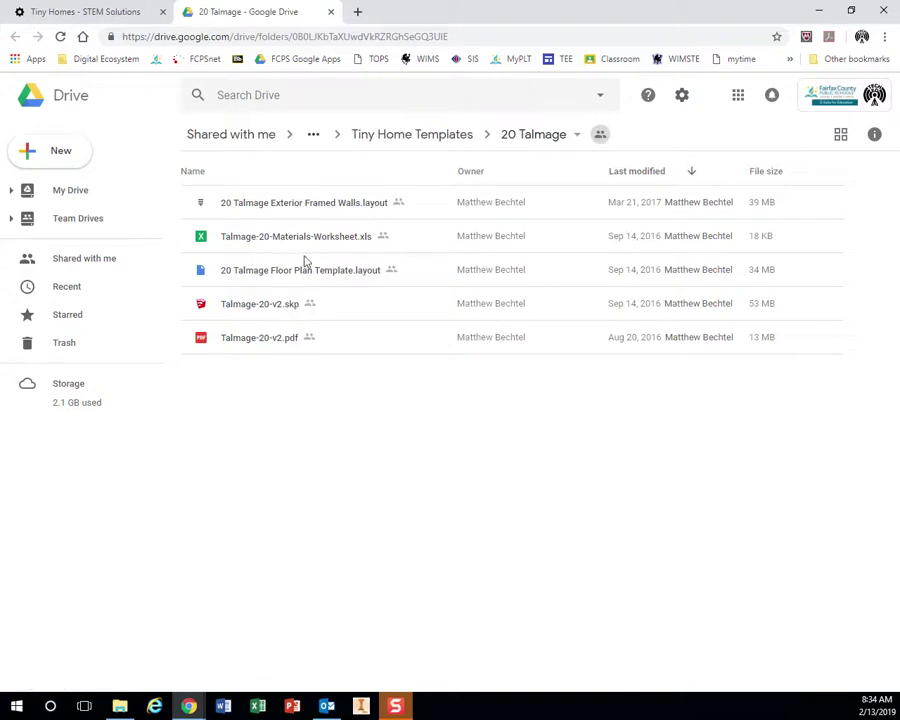
click(237, 313)
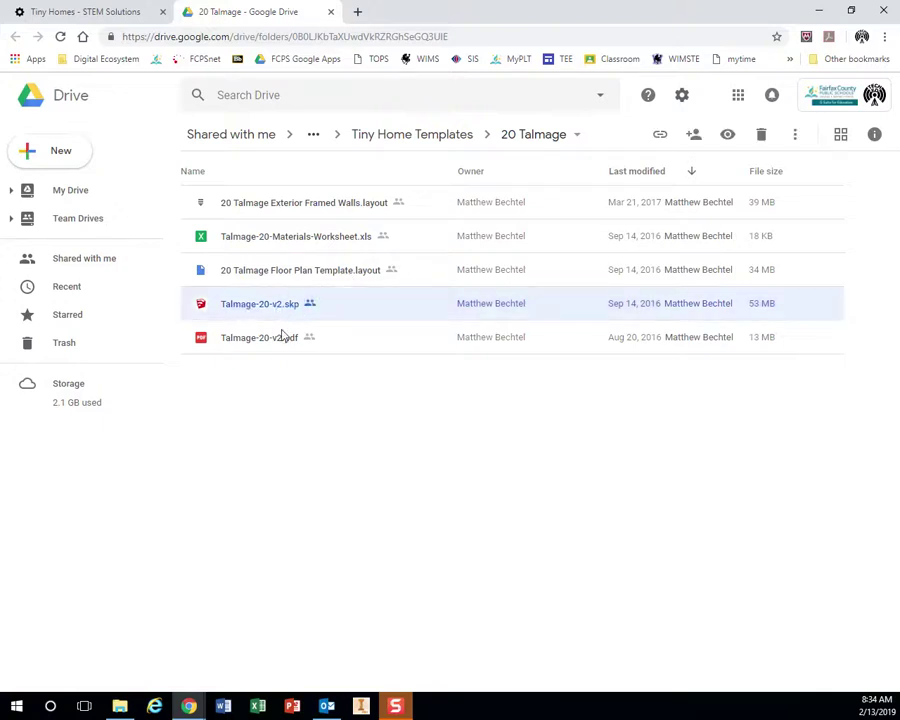
click(350, 342)
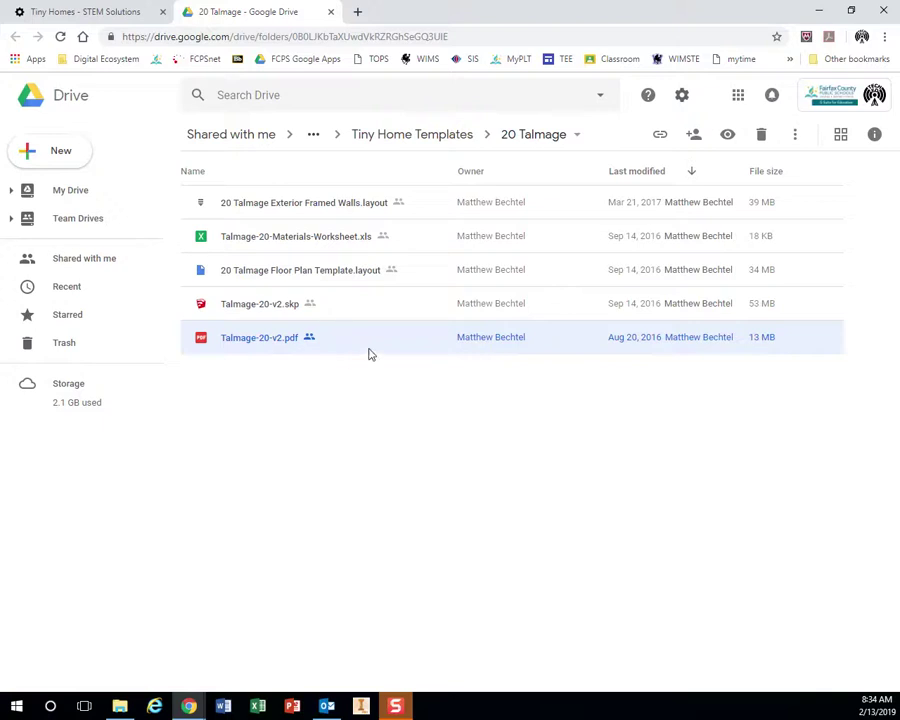
double_click(287, 345)
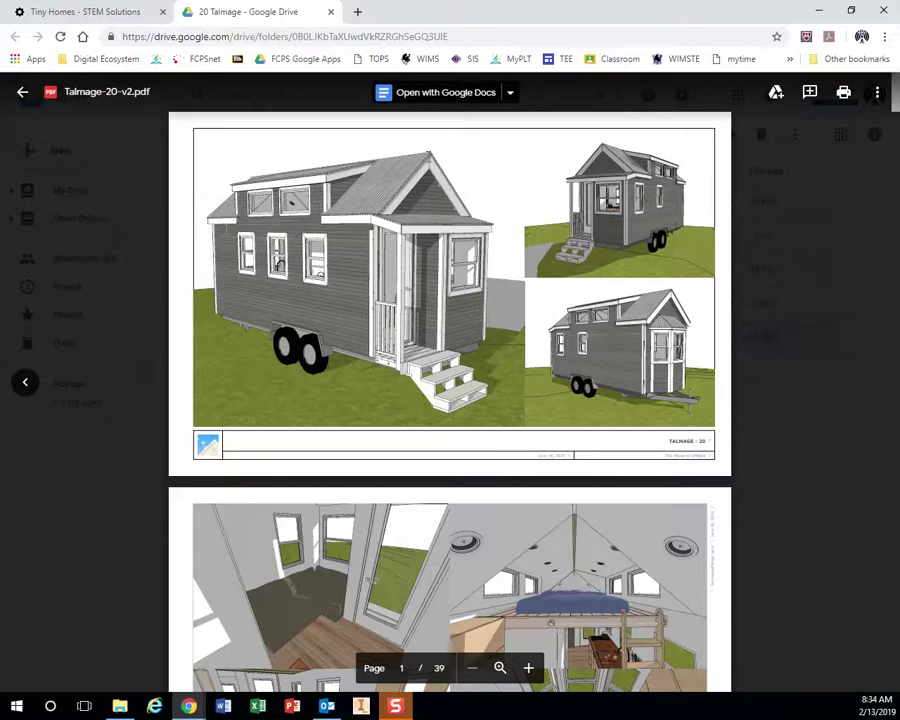
- Examine the Talmage plan's exterior, interior, floor plan and framing pages, and close the preview
scroll(450, 400, down, 4)
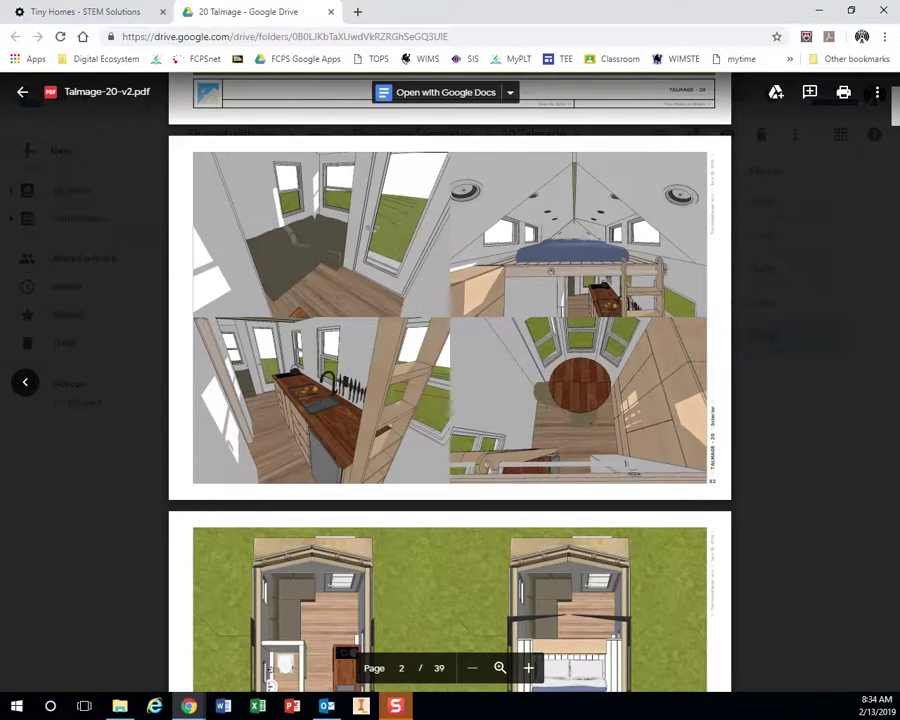
scroll(450, 400, down, 3)
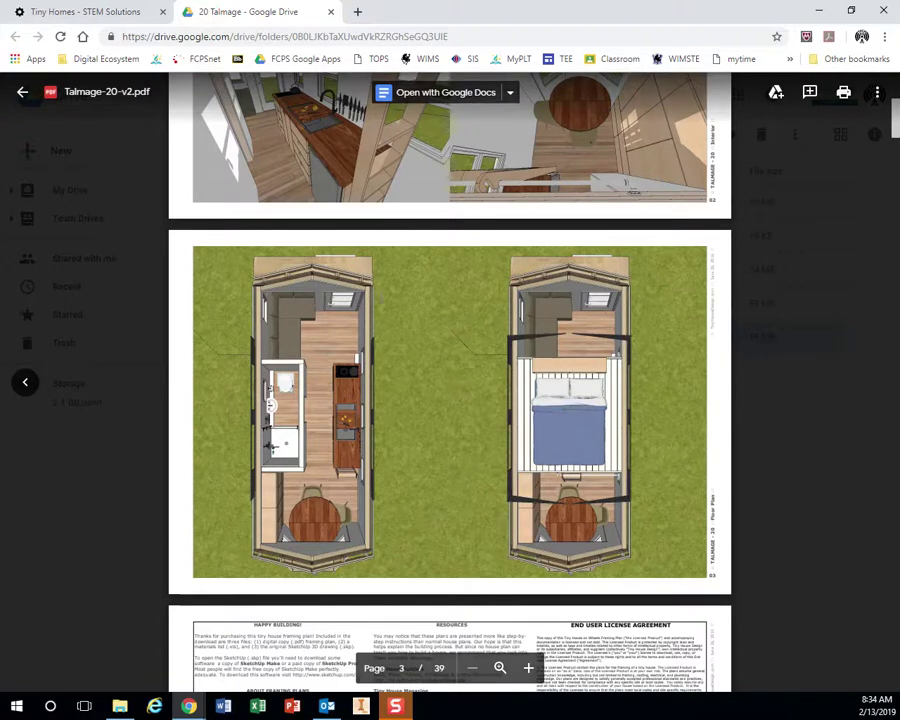
scroll(150, 111, down, 3)
scroll(366, 317, down, 20)
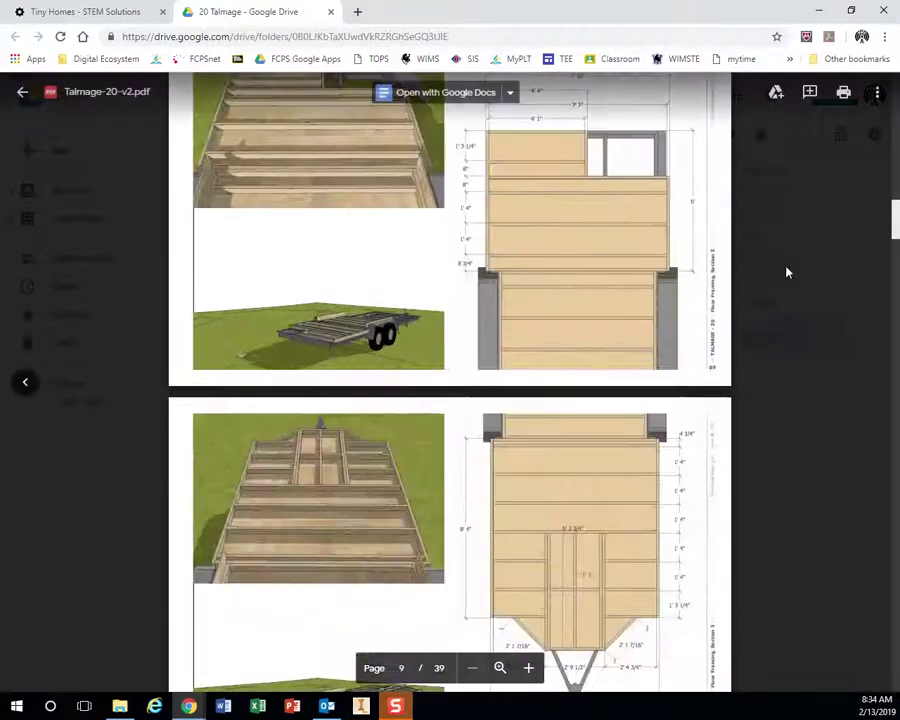
drag(894, 205, 851, 126)
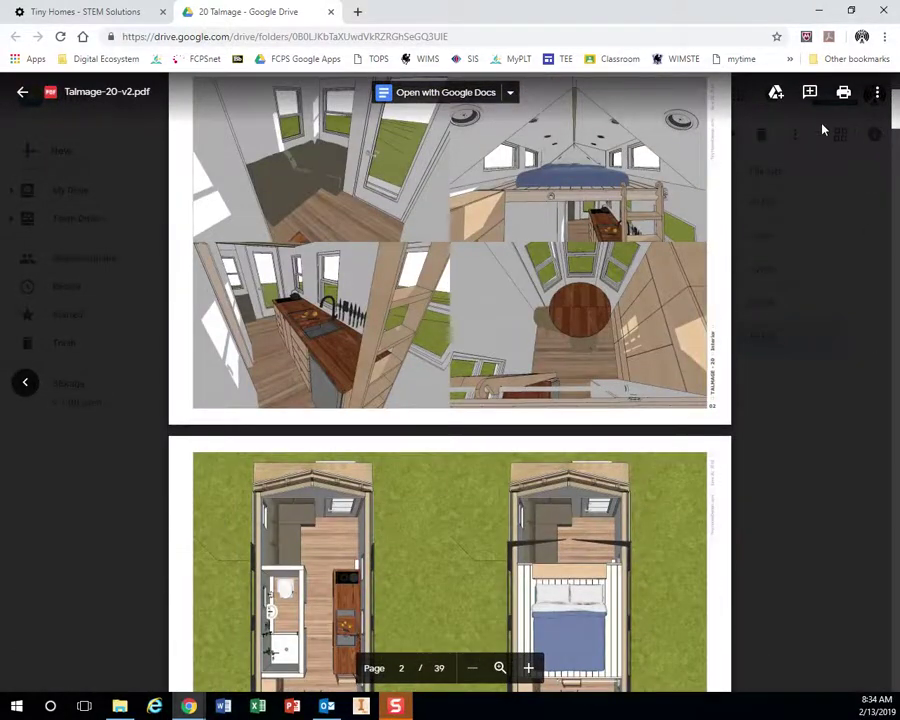
scroll(822, 126, down, 2)
scroll(450, 380, up, 8)
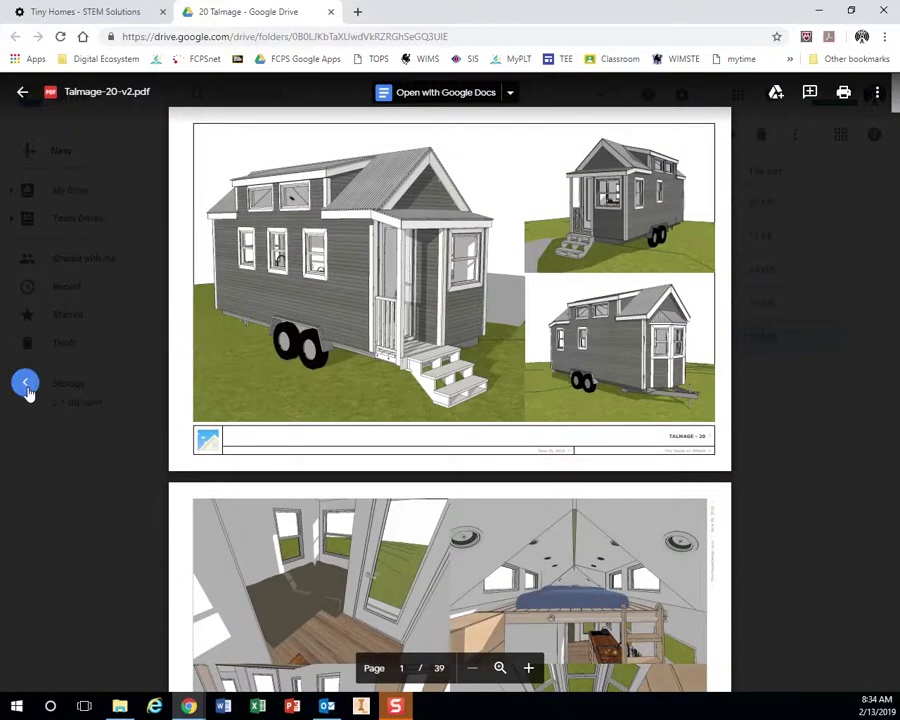
click(21, 94)
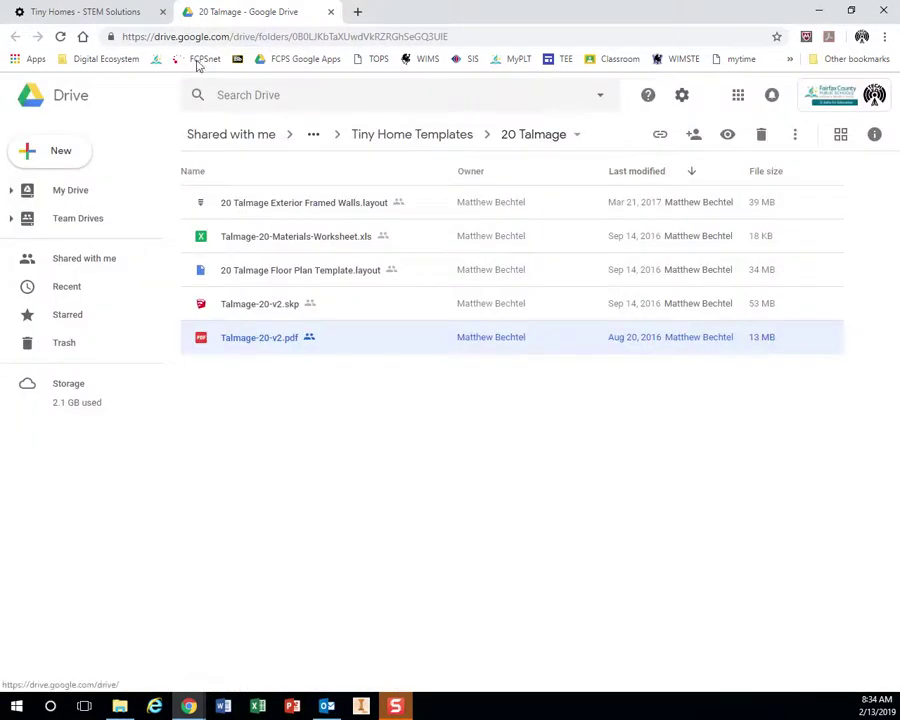
- Return to the Tiny Homes page, open the 28 Westport template folder and preview Westport-28-v4.pdf
click(104, 18)
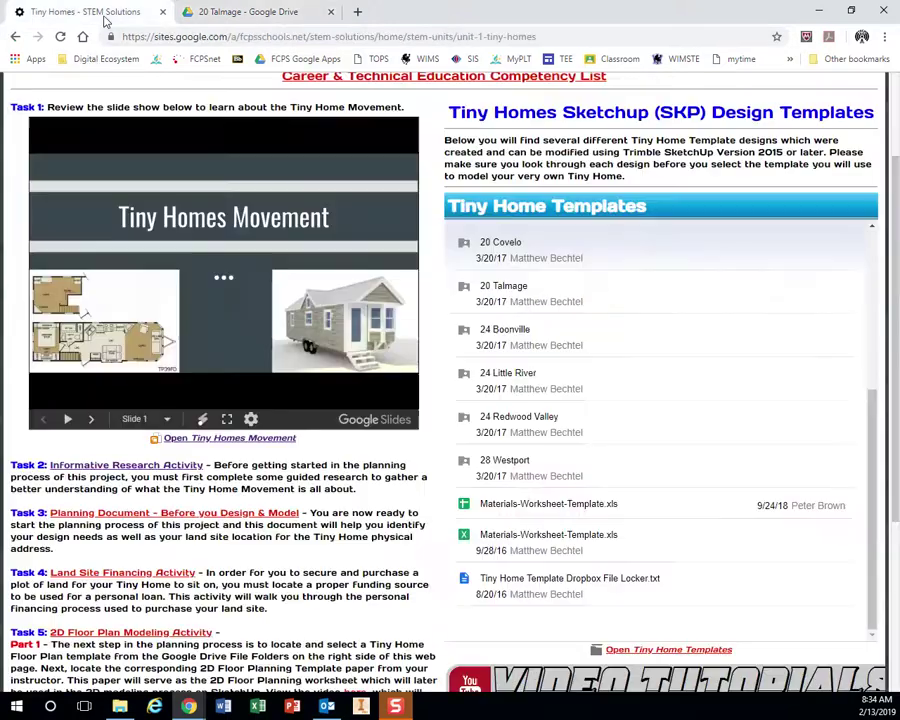
click(500, 462)
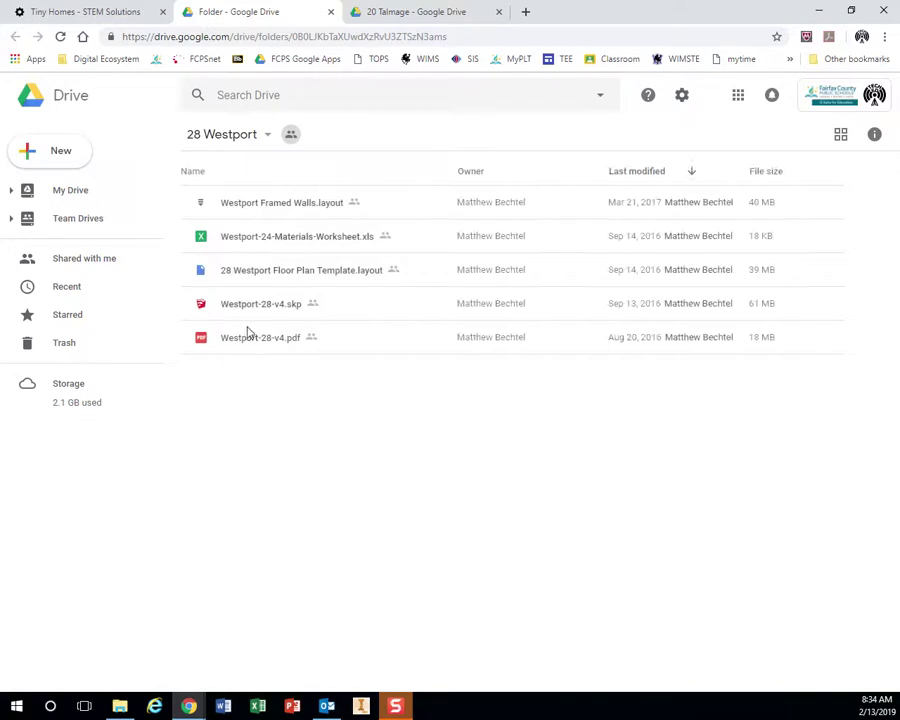
double_click(257, 340)
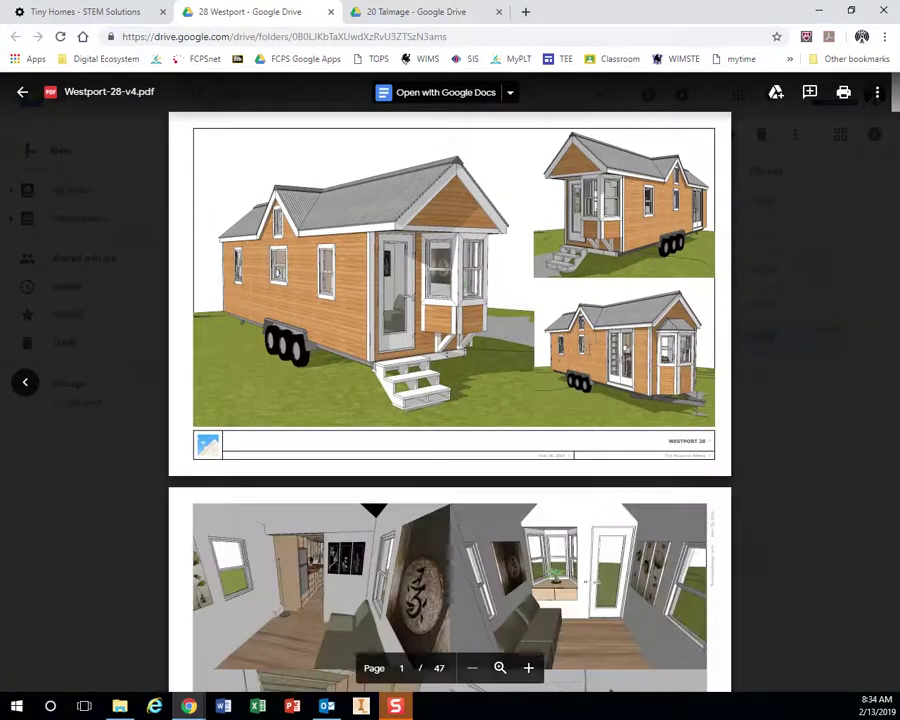
- Examine the Westport plan's exterior, interior and floor plan pages, and close the preview
scroll(564, 355, down, 3)
scroll(564, 355, down, 7)
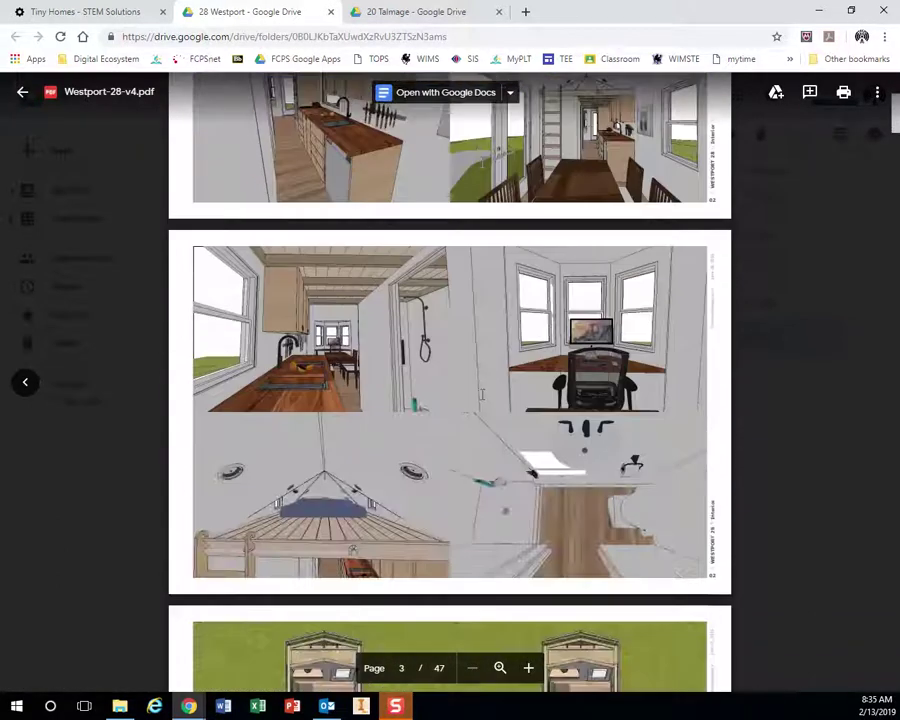
scroll(450, 400, down, 5)
scroll(3, 432, up, 8)
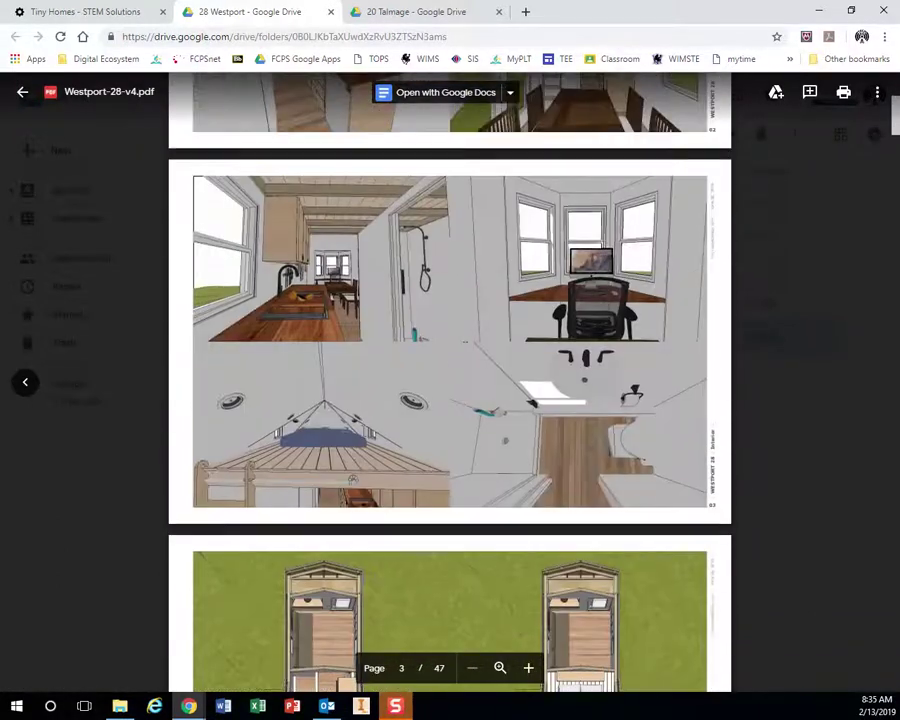
click(20, 92)
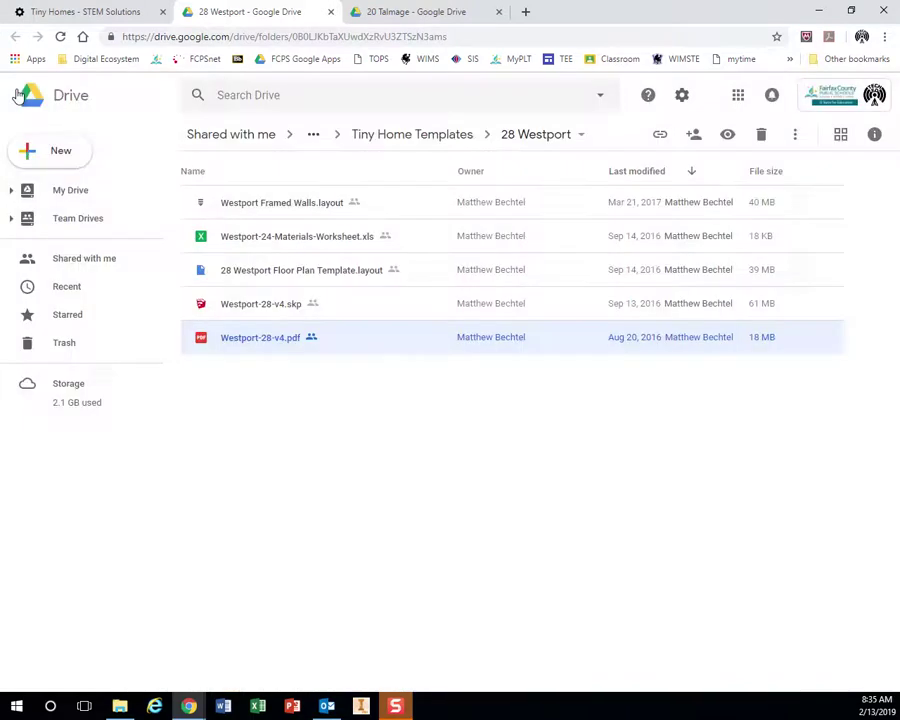
- Return to the Tiny Homes page, open the 20 Caspar template folder and preview Caspar-20-v3.pdf
click(70, 11)
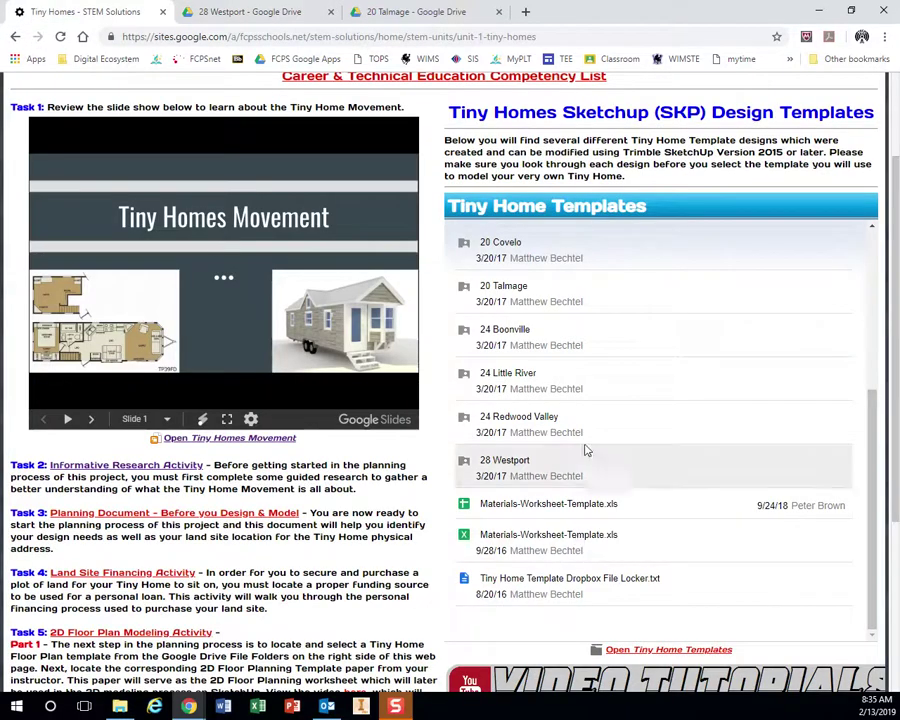
scroll(535, 365, up, 3)
click(505, 340)
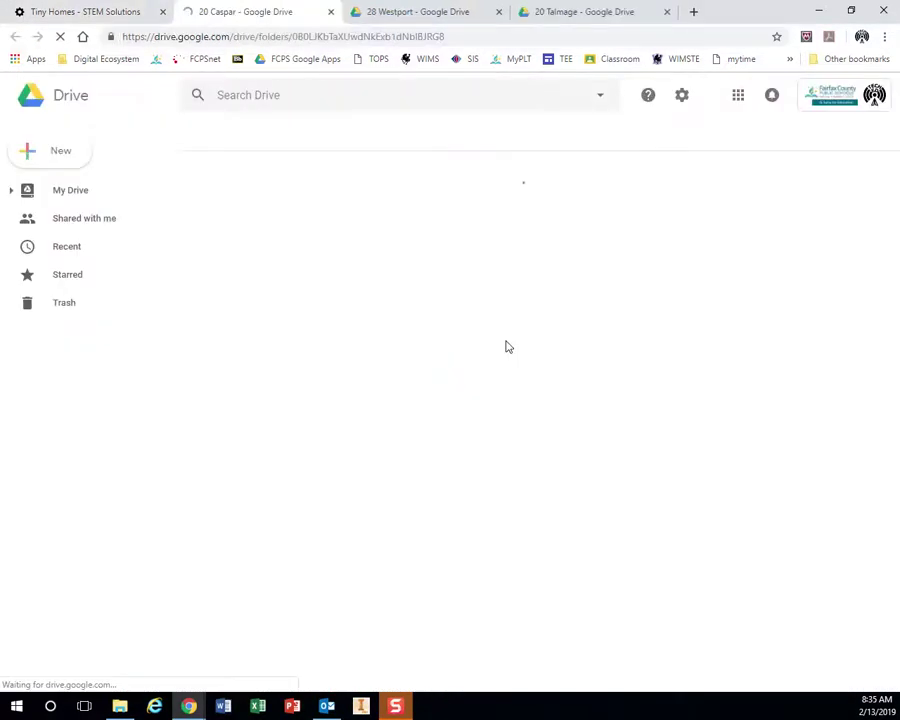
double_click(255, 375)
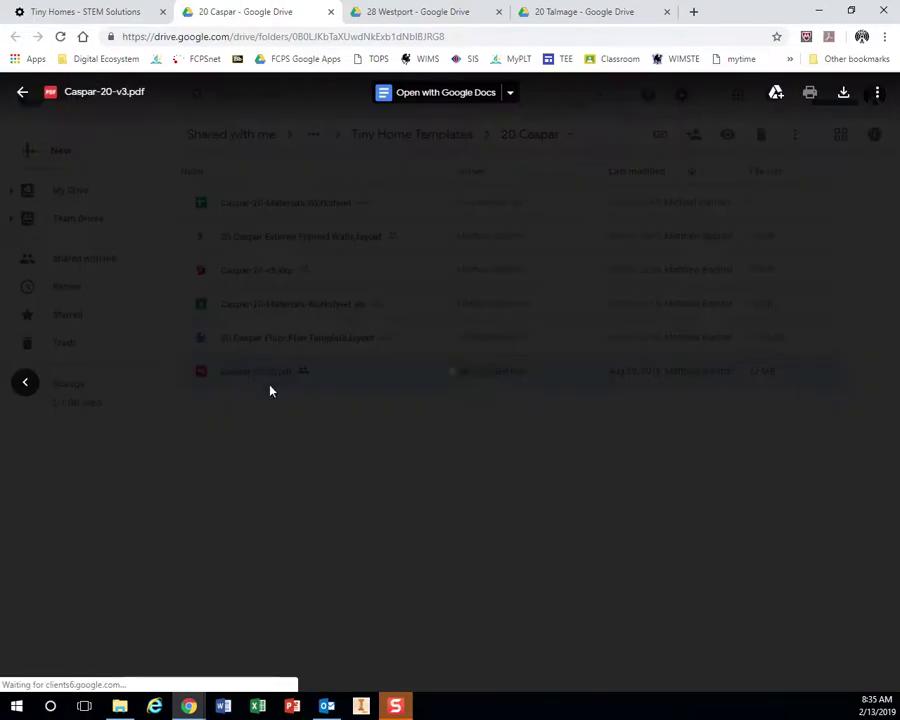
- Examine the Caspar plan's exterior, interior and floor plan pages, and close the preview
scroll(500, 667, down, 3)
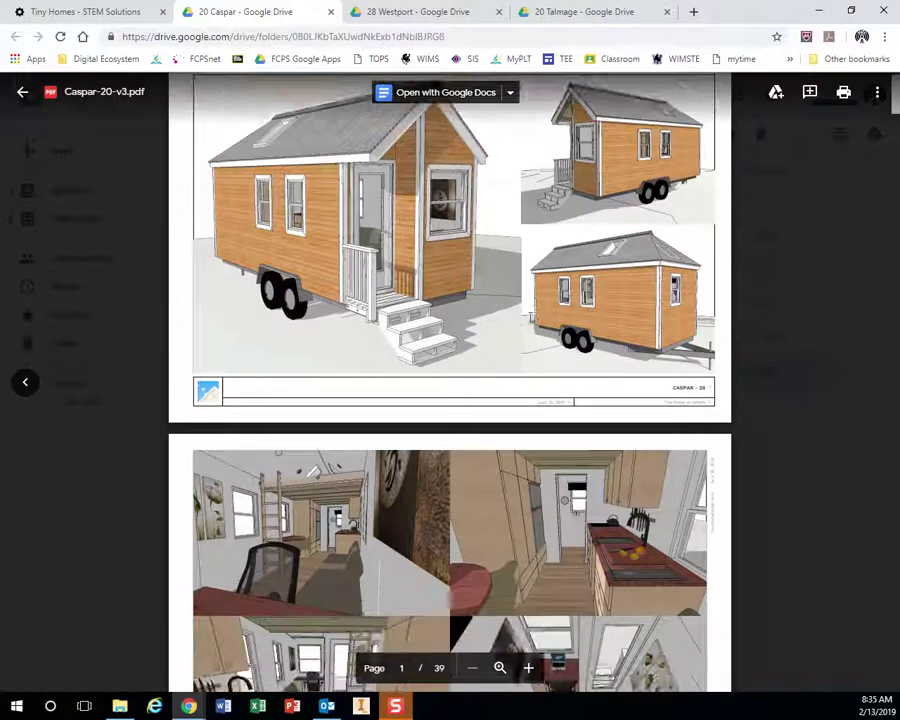
scroll(501, 352, down, 4)
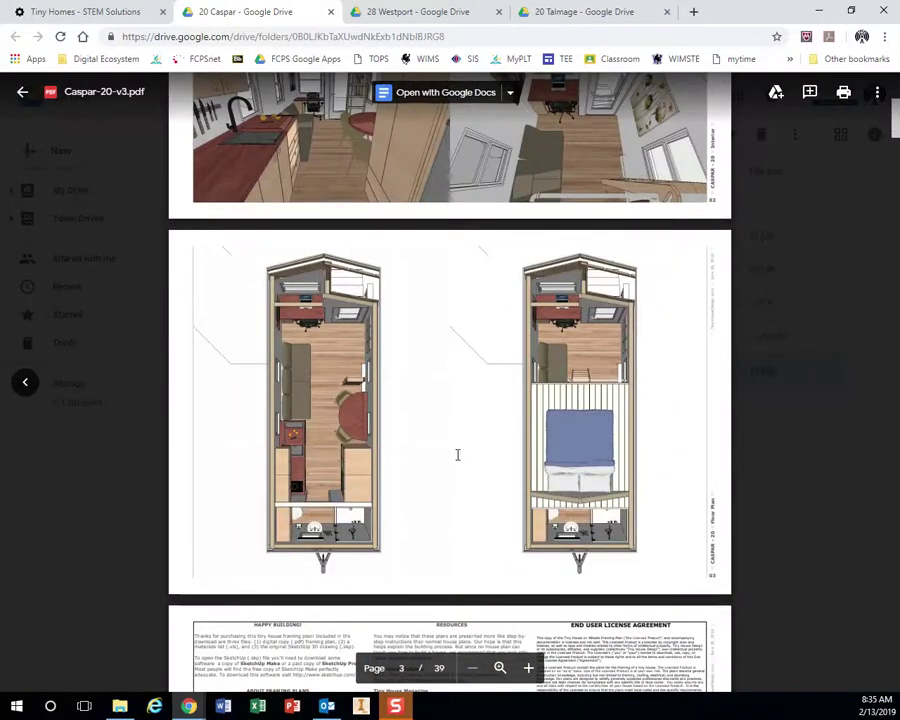
scroll(456, 455, up, 1)
scroll(454, 455, up, 6)
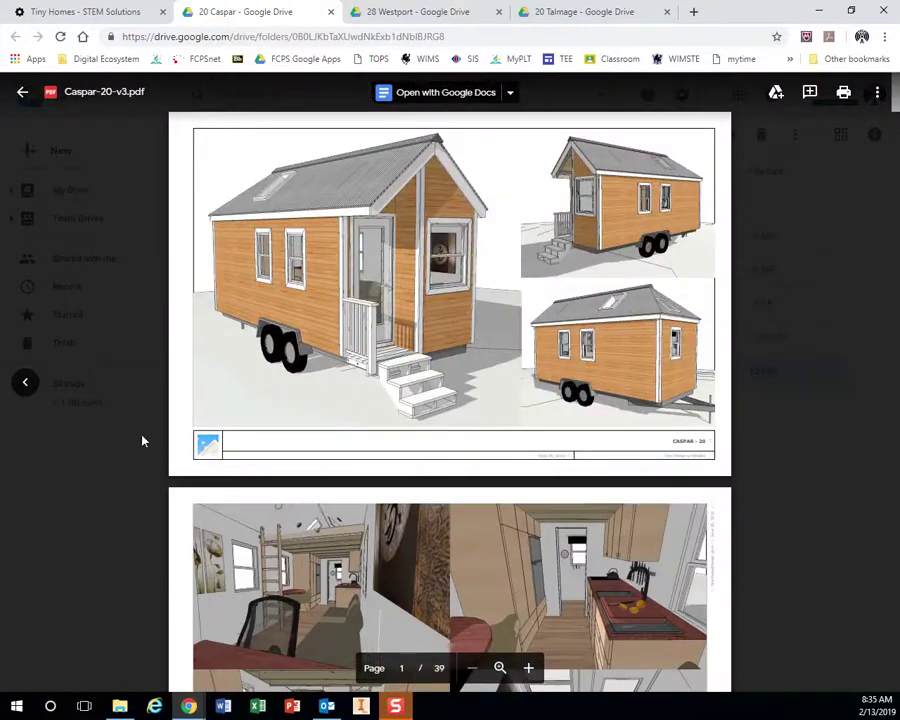
click(20, 93)
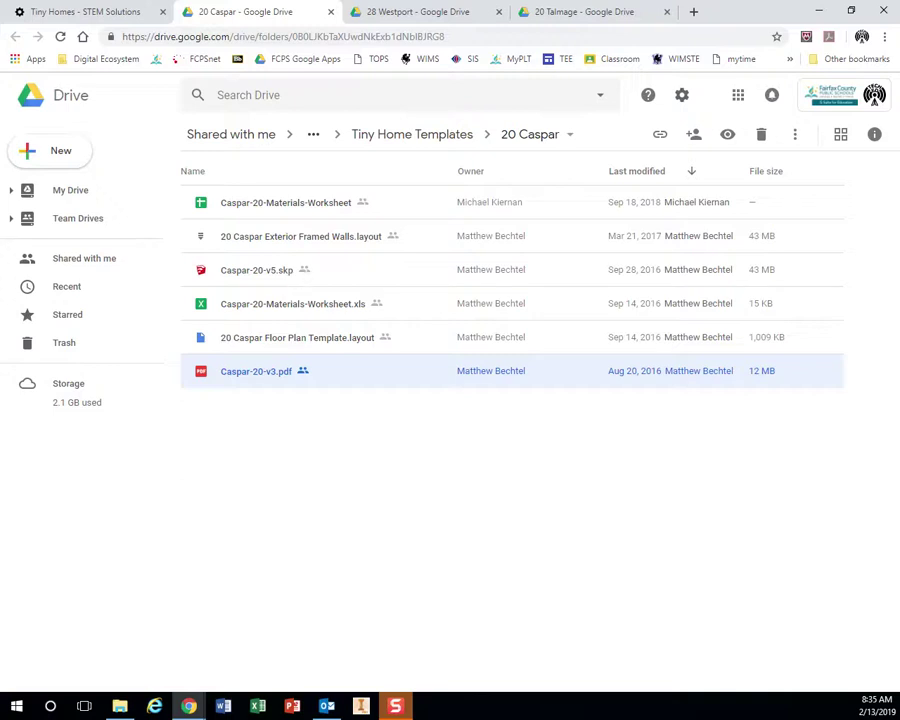
- Switch to the desktop, launch SketchUp 2017 and start a new model with the default Architectural Design - Feet and Inches template
click(817, 10)
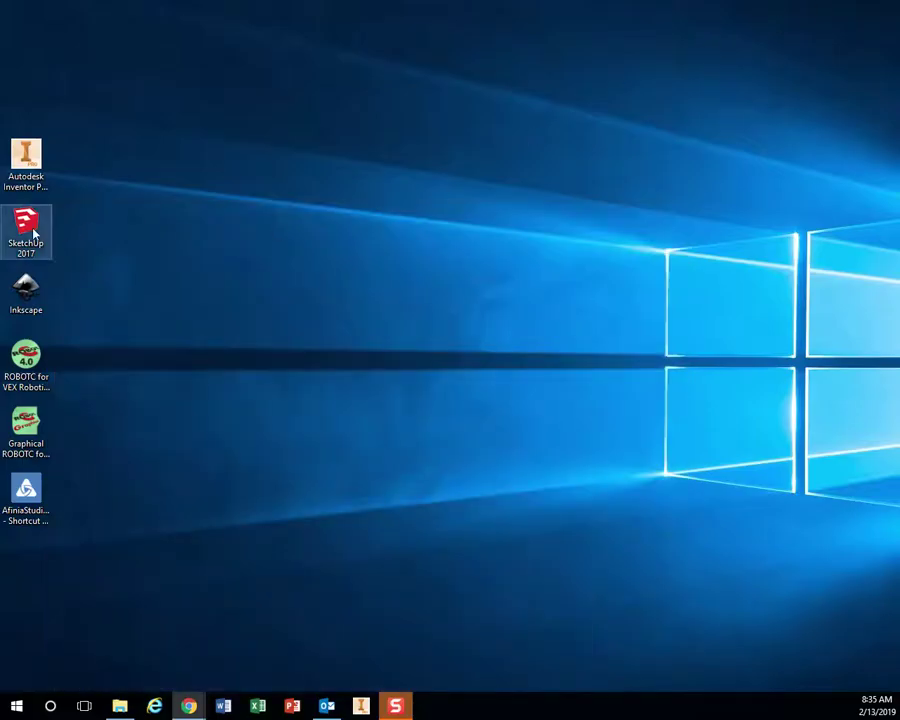
mouse_move(26, 225)
mouse_down()
mouse_move(305, 257)
mouse_move(349, 244)
mouse_up()
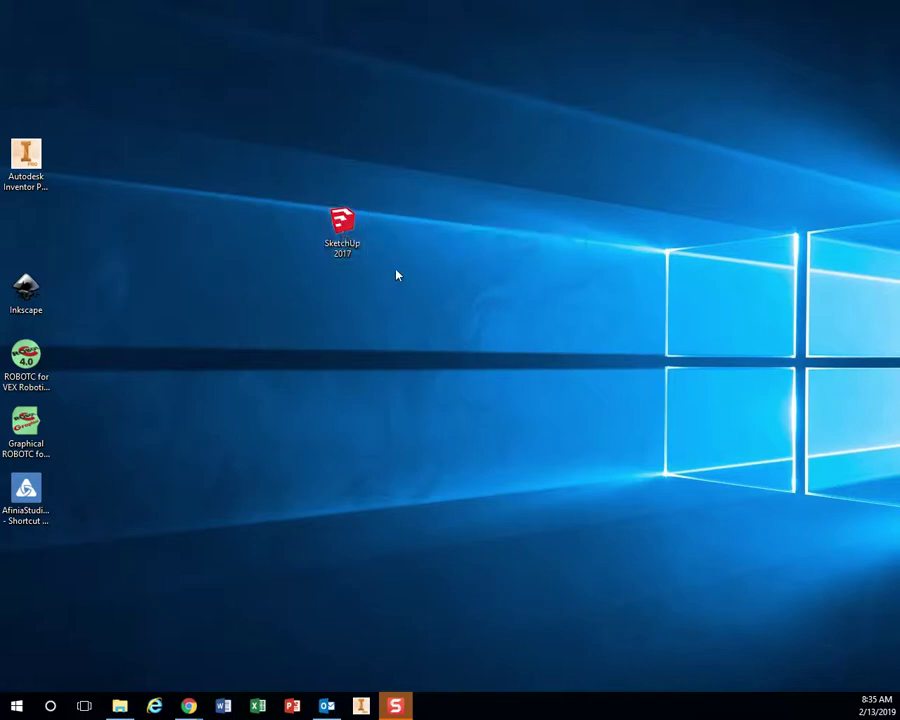
double_click(342, 229)
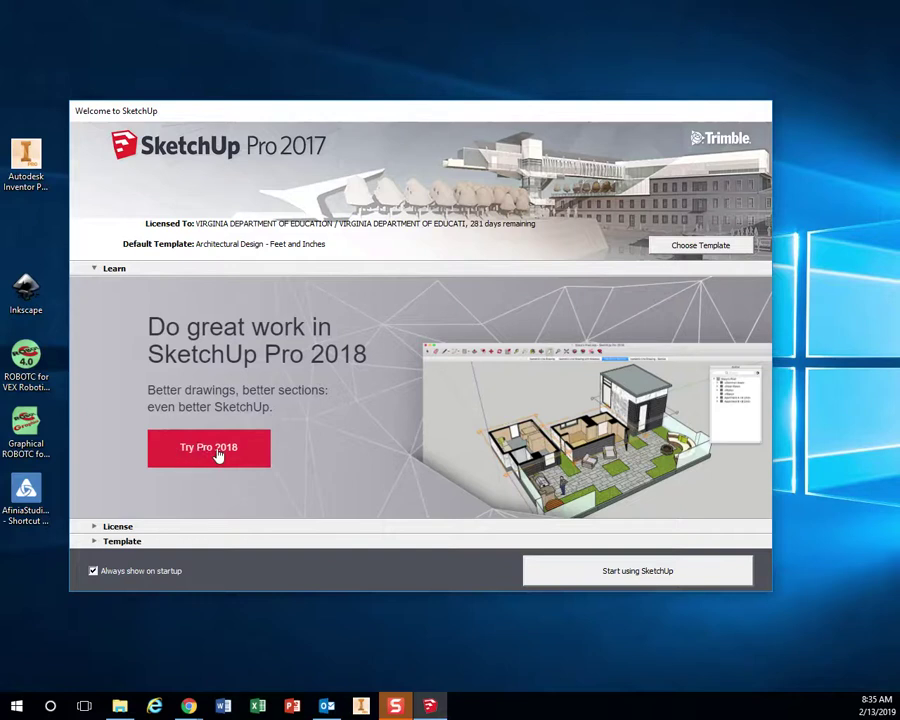
click(630, 579)
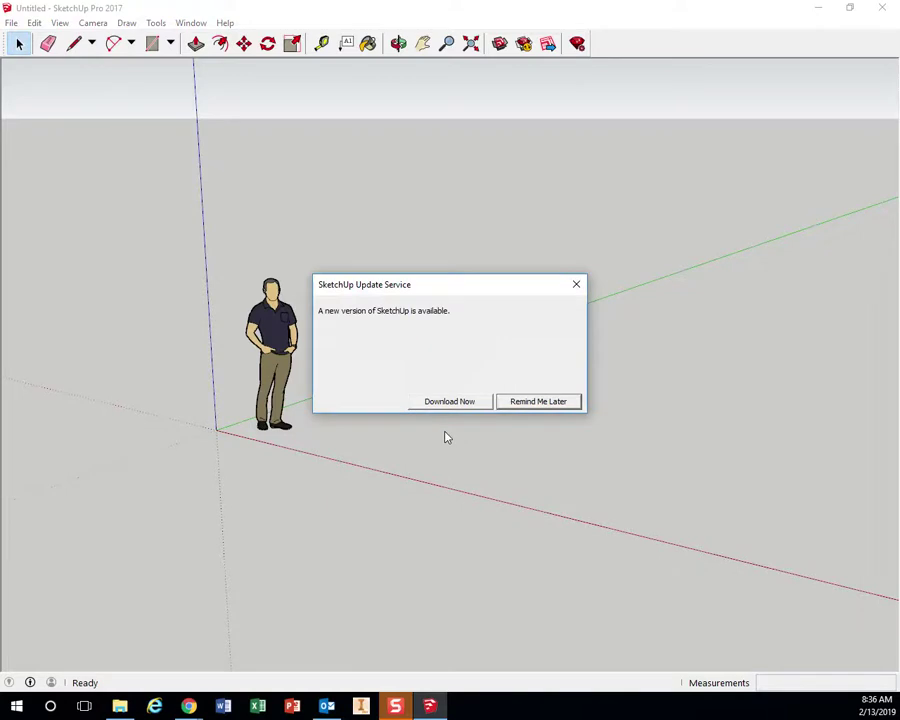
- Postpone the SketchUp update and delete the default human figure from the new model
click(553, 401)
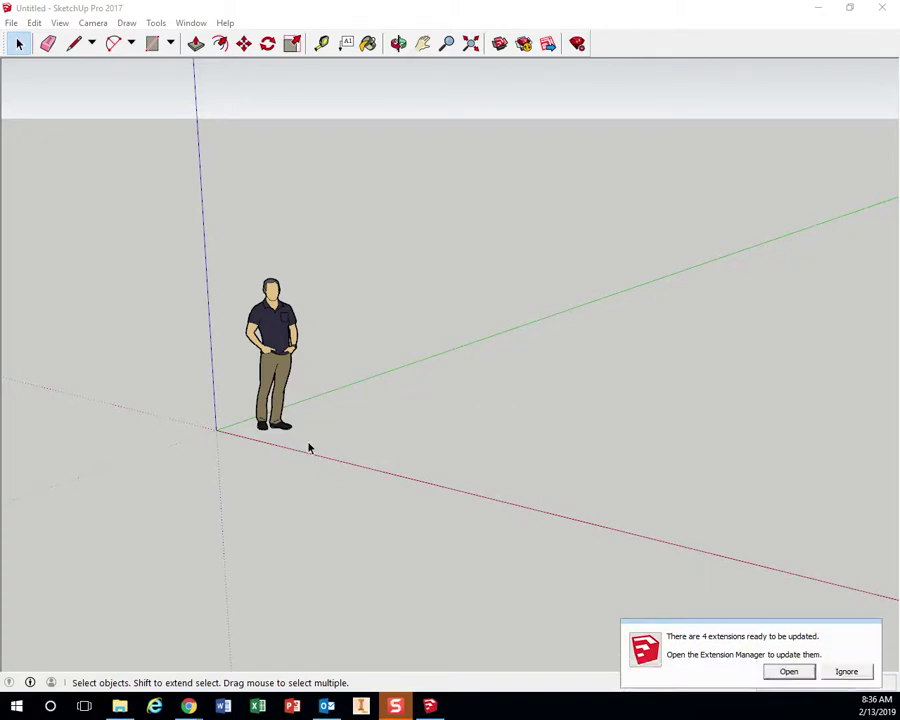
click(270, 340)
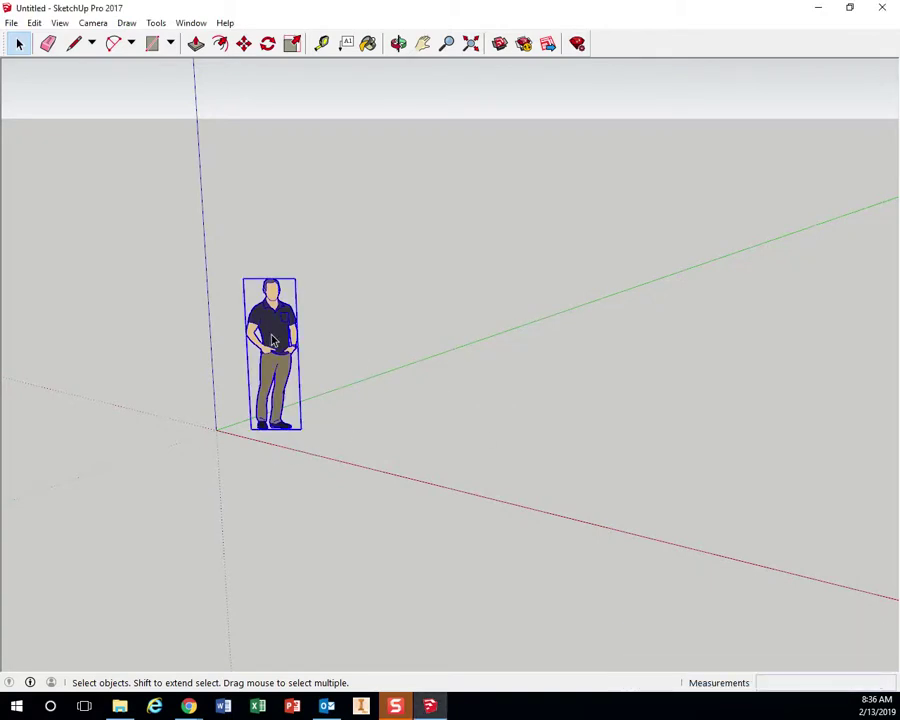
key(Delete)
middle_drag(380, 343, 279, 199)
click(194, 23)
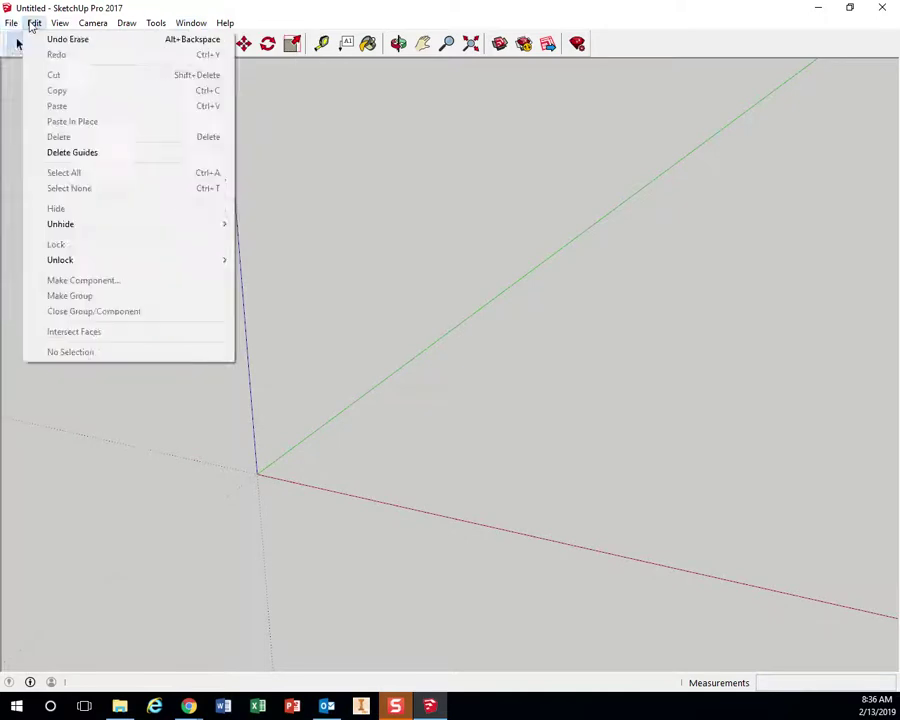
mouse_move(10, 26)
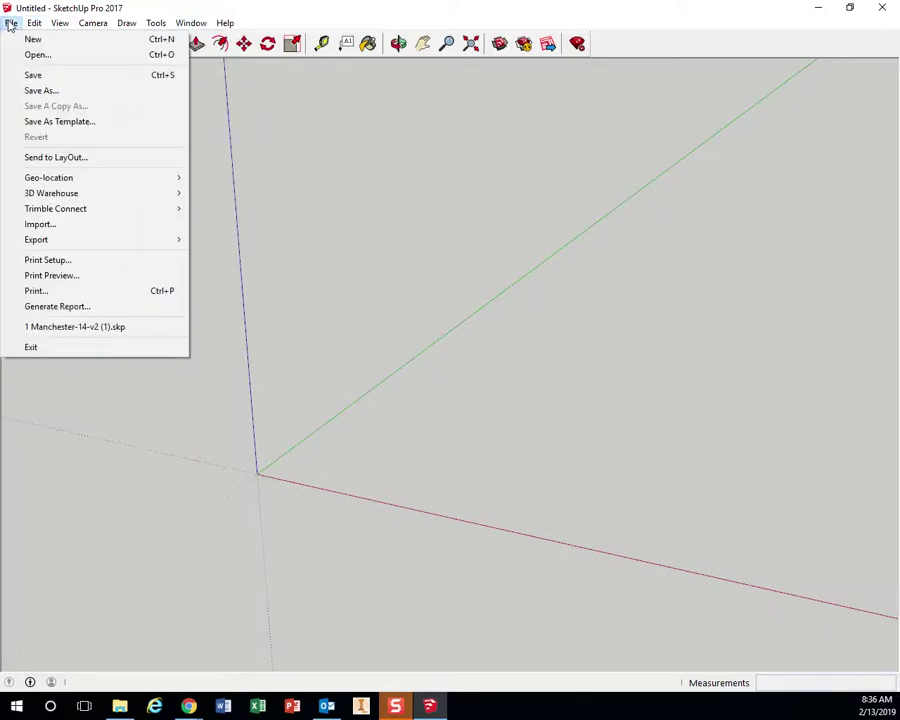
mouse_move(61, 26)
mouse_move(93, 27)
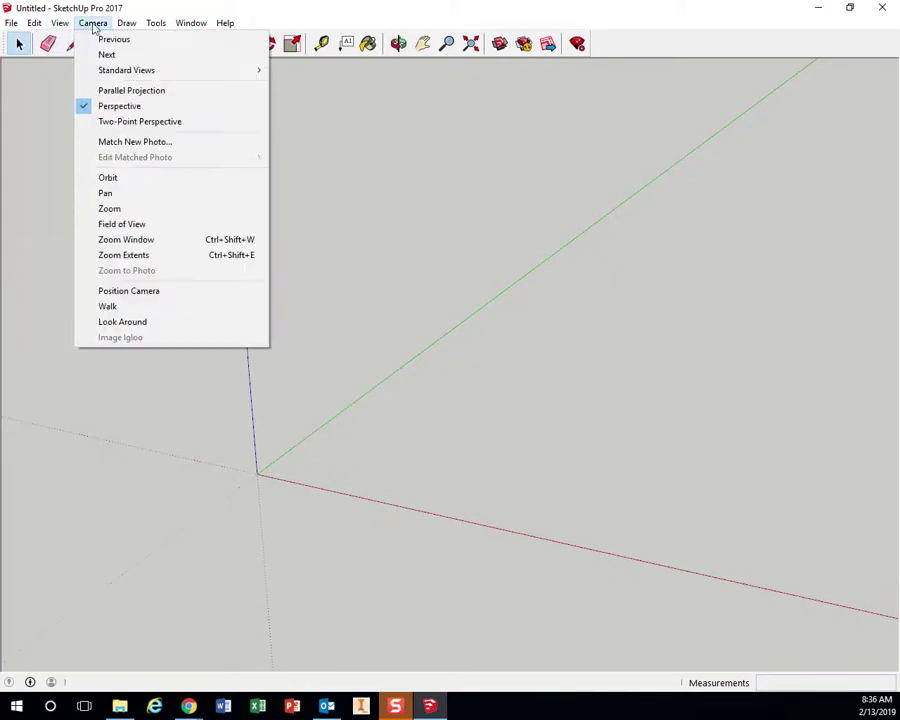
mouse_move(121, 28)
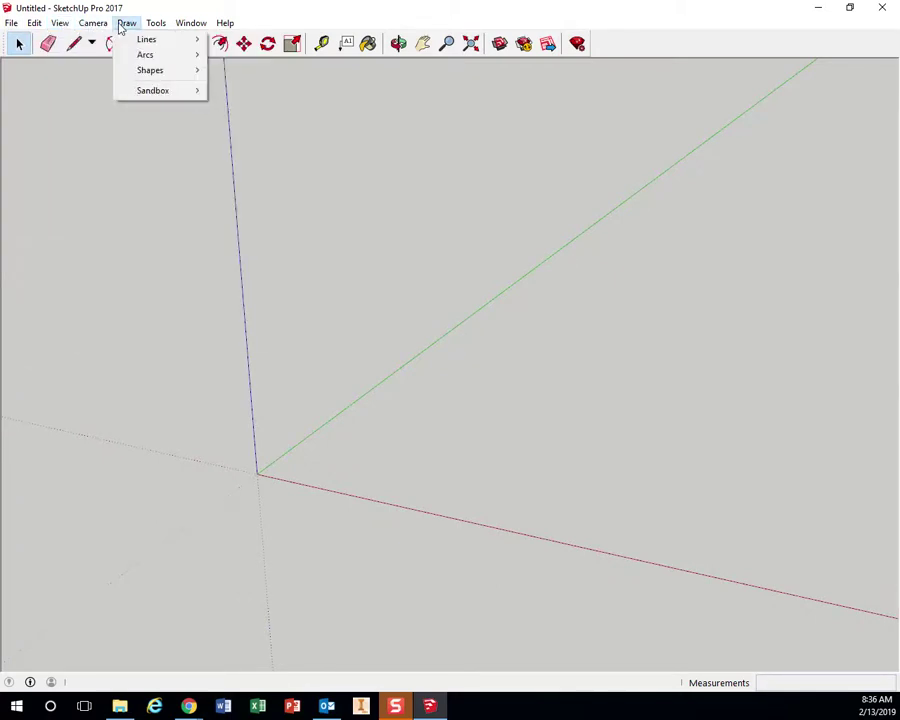
mouse_move(154, 28)
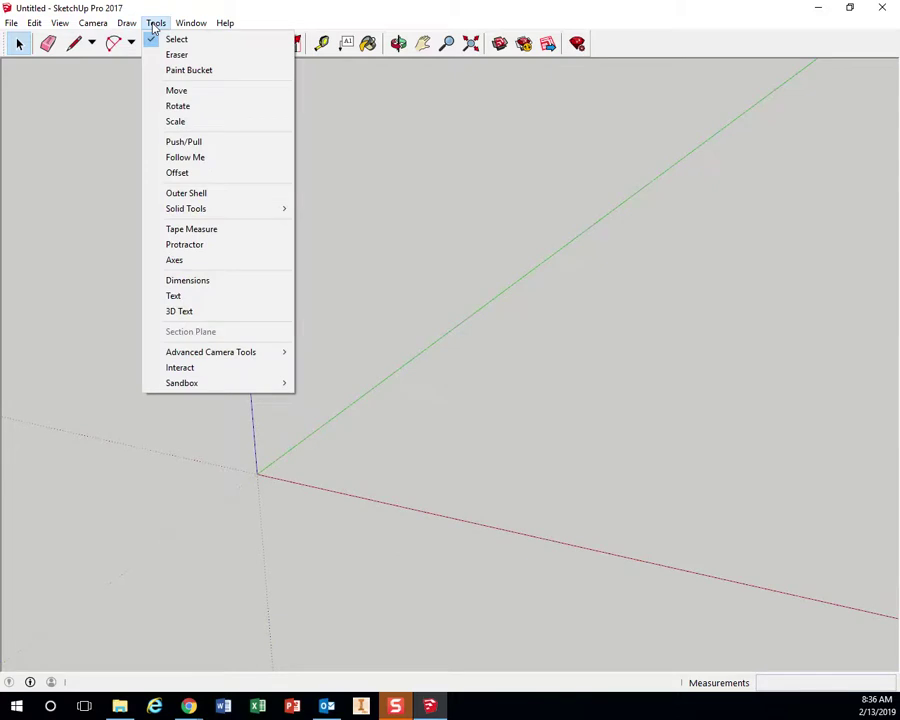
mouse_move(182, 31)
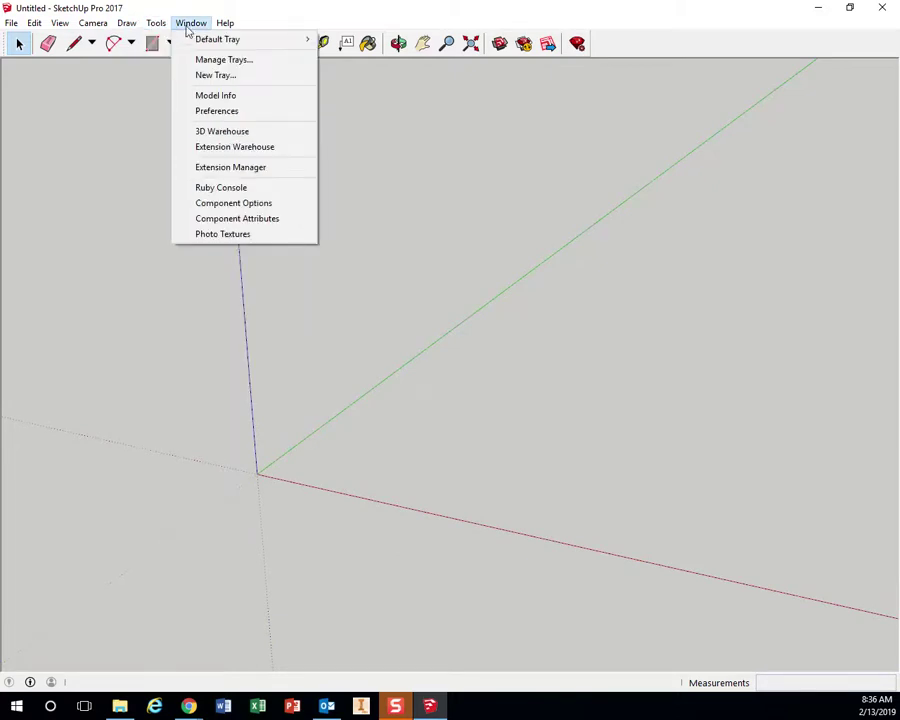
mouse_move(227, 27)
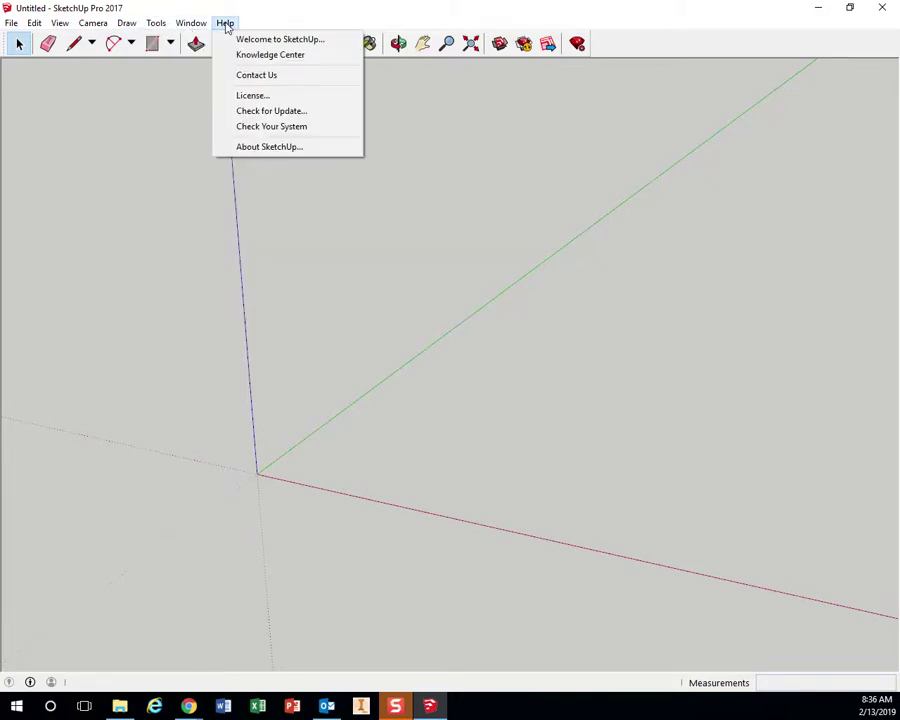
click(165, 327)
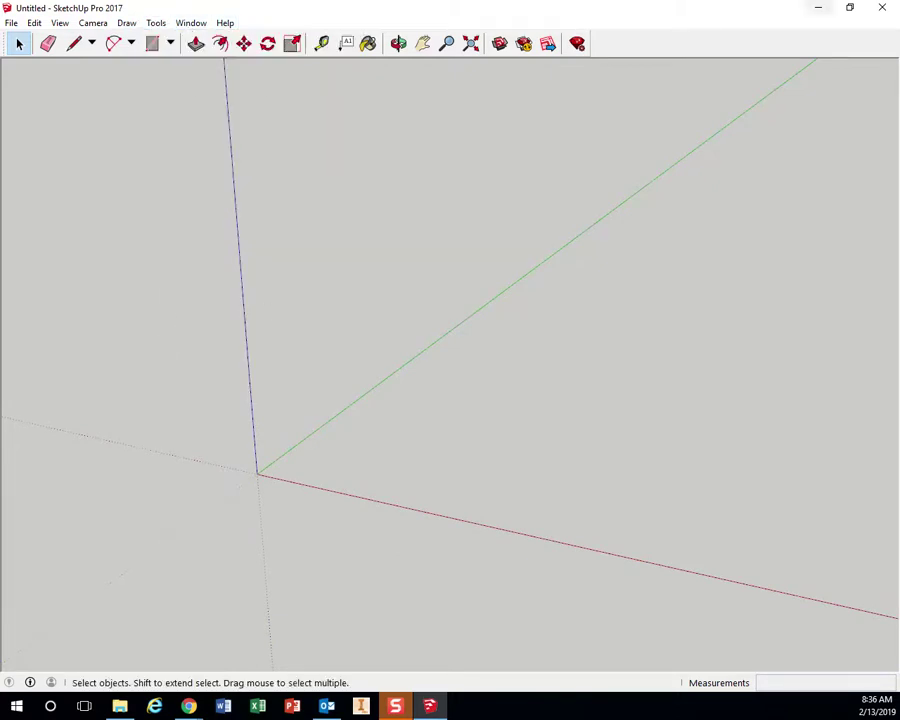
- Switch to the 20 Caspar Google Drive folder in Chrome and download Caspar-20-v5.skp
click(819, 8)
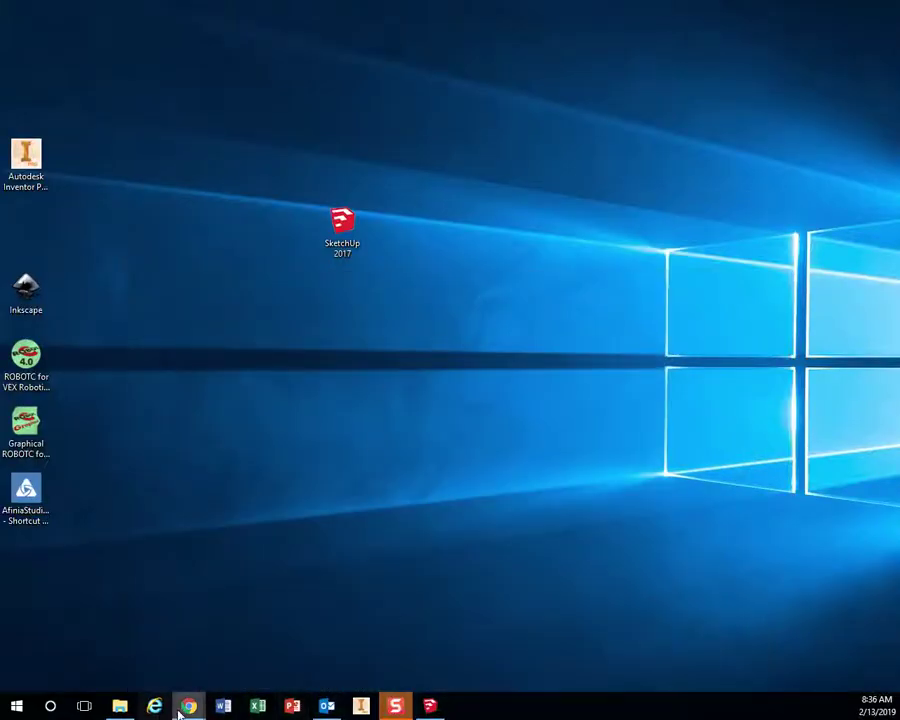
mouse_move(188, 705)
click(224, 671)
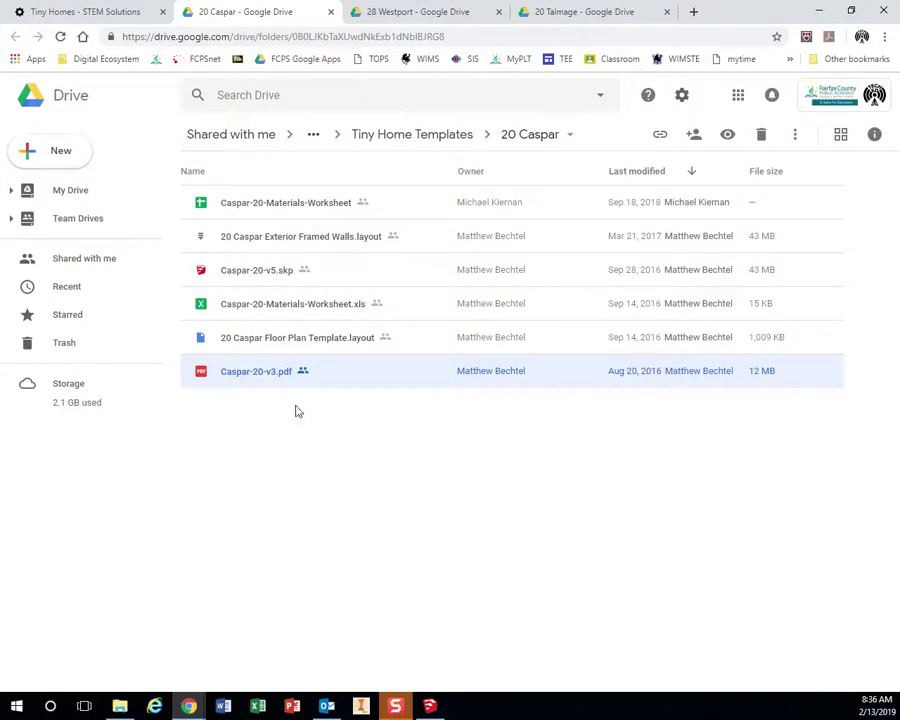
click(257, 276)
double_click(244, 275)
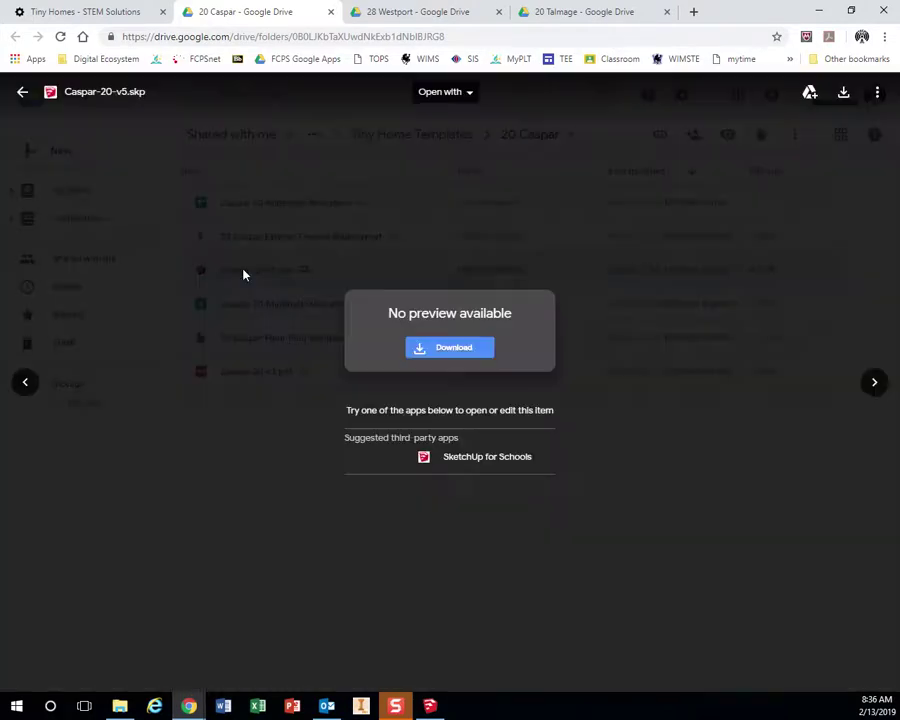
click(448, 350)
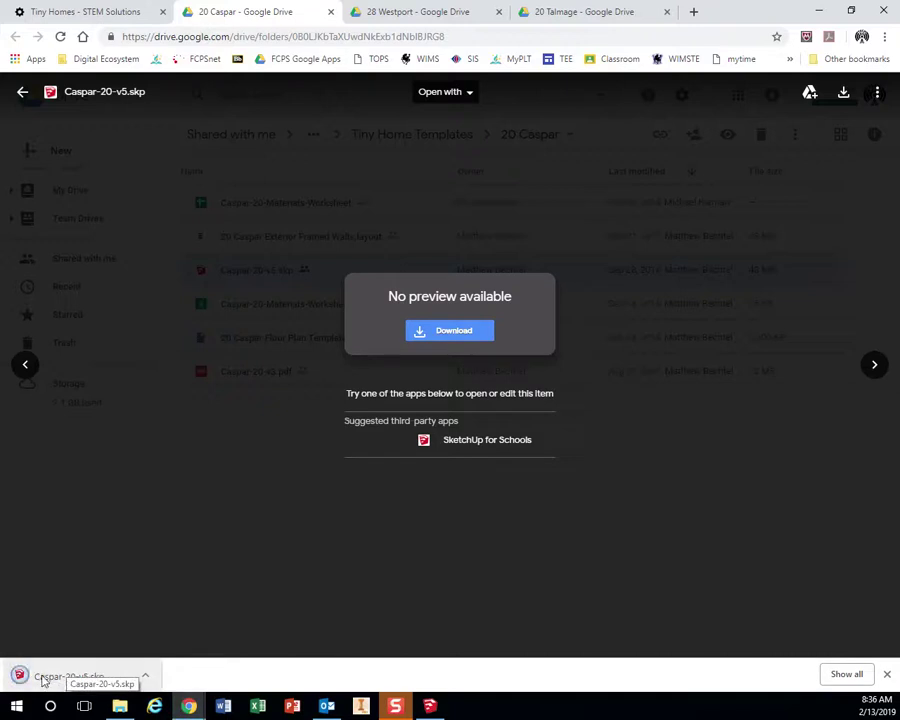
- Open the downloaded Caspar-20-v5.skp in SketchUp and dismiss the file version notice
click(43, 679)
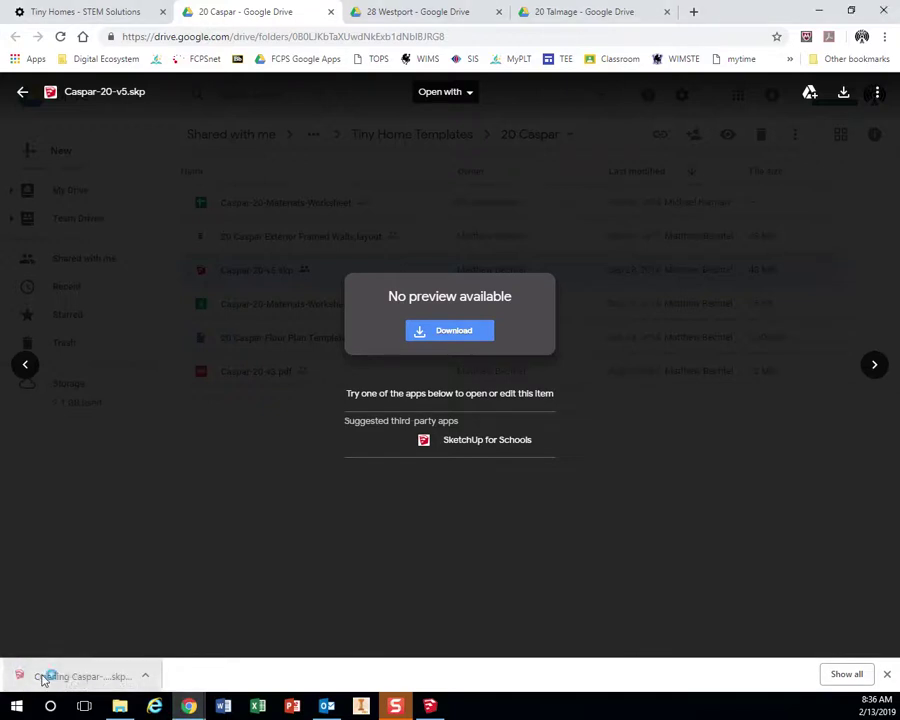
click(680, 568)
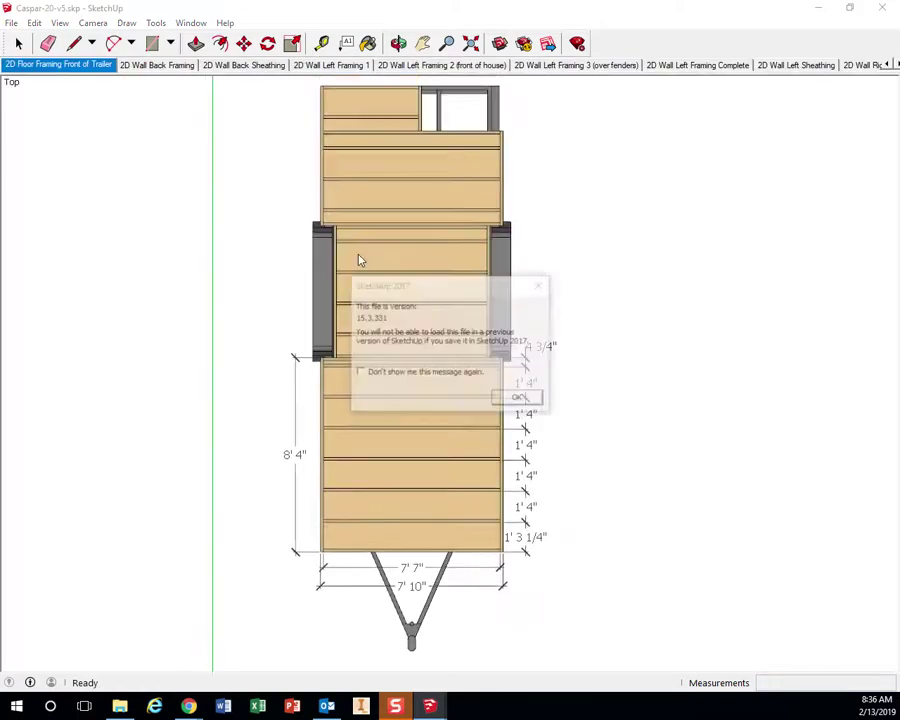
click(527, 402)
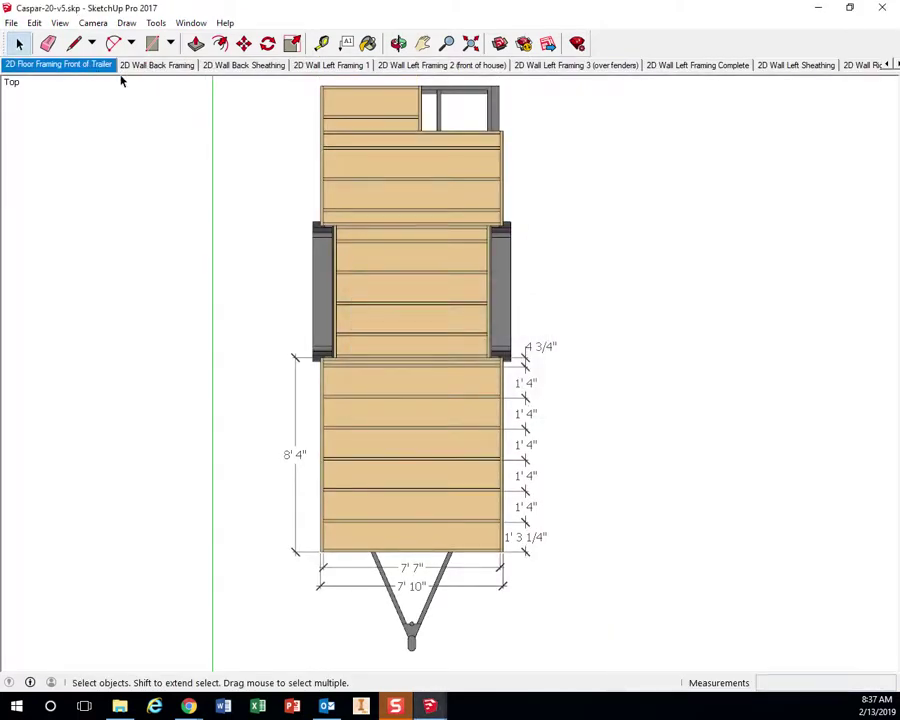
- Examine the Caspar model's 2D scenes for the back wall framing, back wall sheathing and left wall framing 1 to 3
click(160, 65)
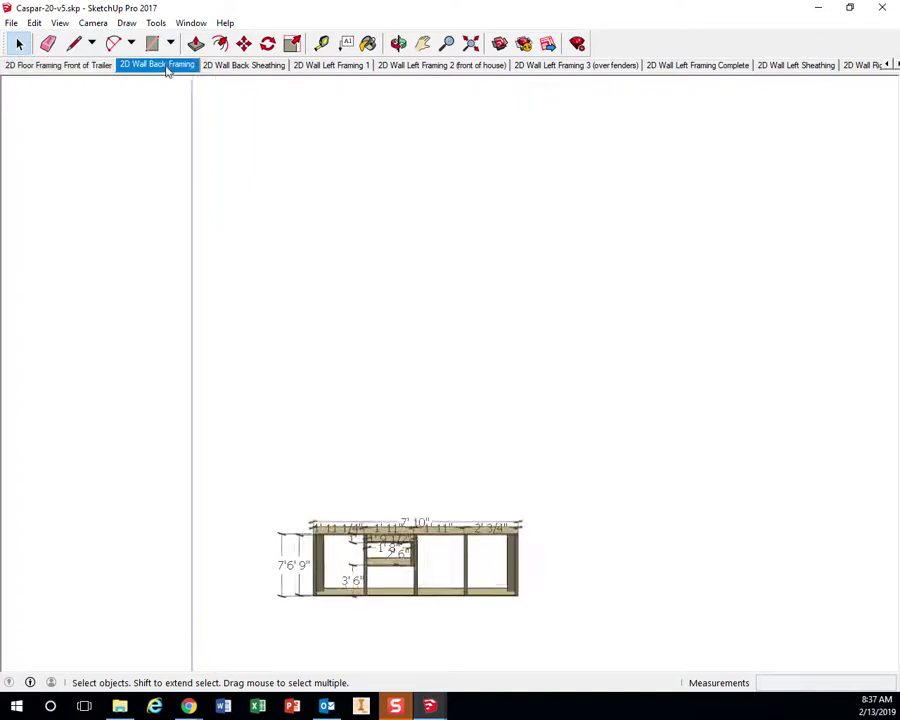
click(260, 66)
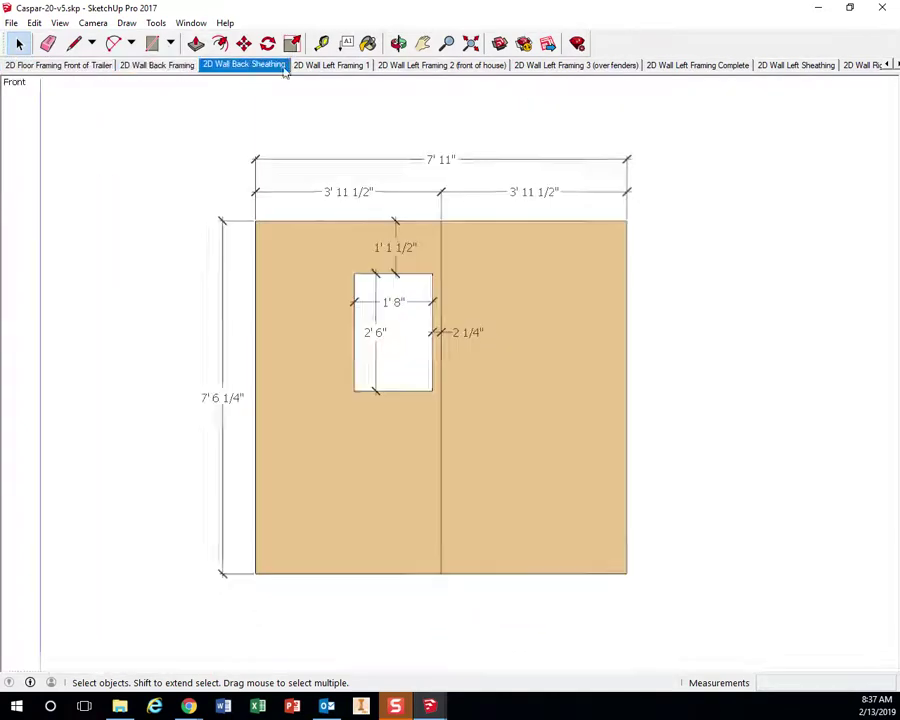
click(331, 66)
click(414, 66)
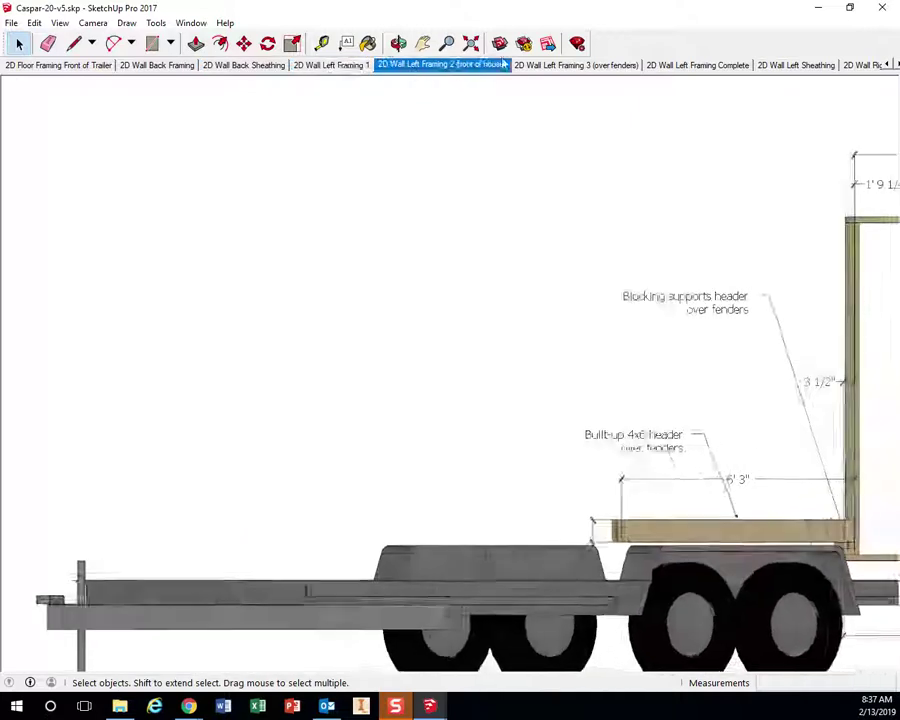
click(552, 66)
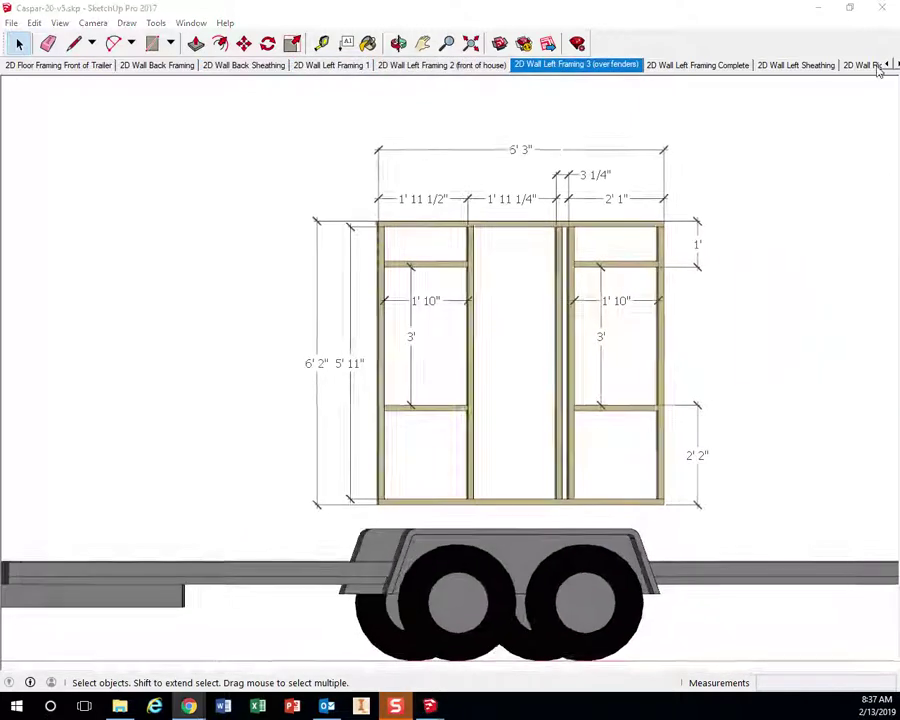
- Examine the 3D Steps DIM, 2D Steps, 3D Interior Wall DIM, 2D Roof Rafters Side View and 2D Roof Rafter Angles scenes
click(896, 64)
click(896, 64)
click(896, 64)
click(896, 64)
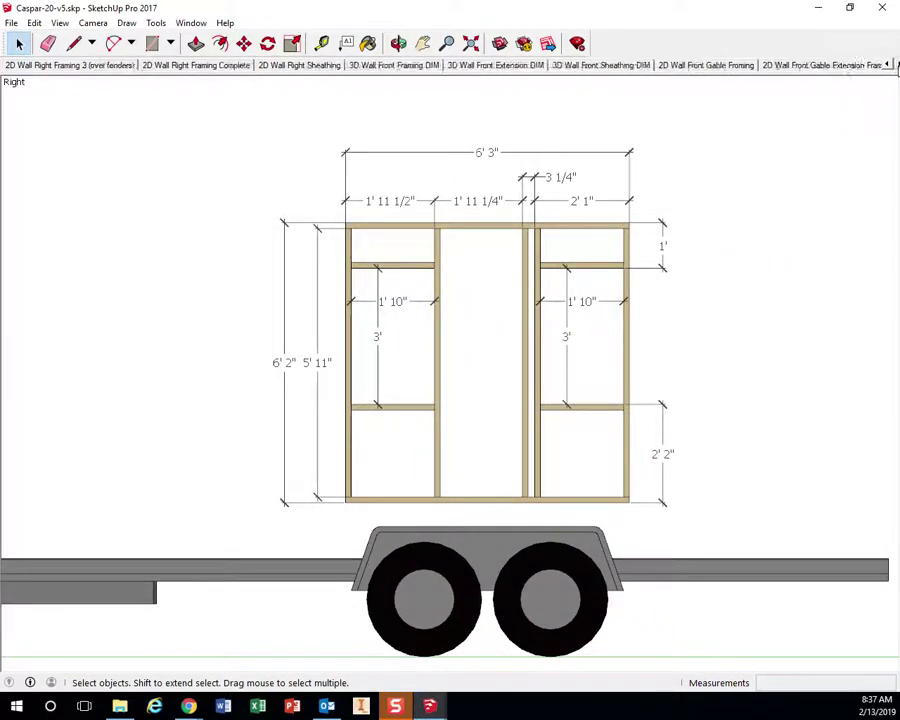
click(896, 64)
click(896, 64)
click(896, 64)
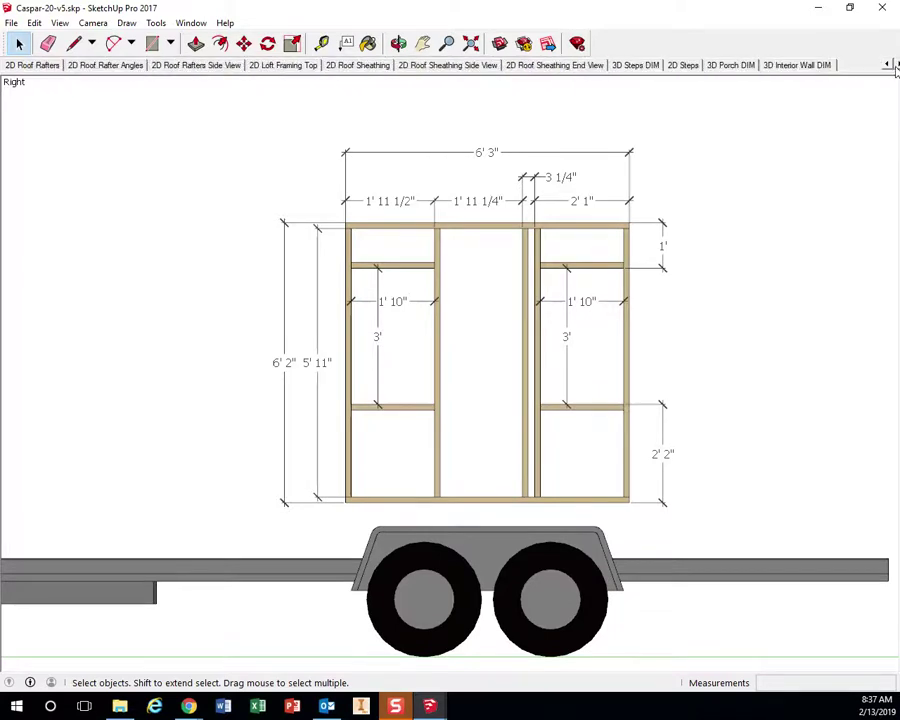
click(640, 65)
click(684, 65)
click(775, 65)
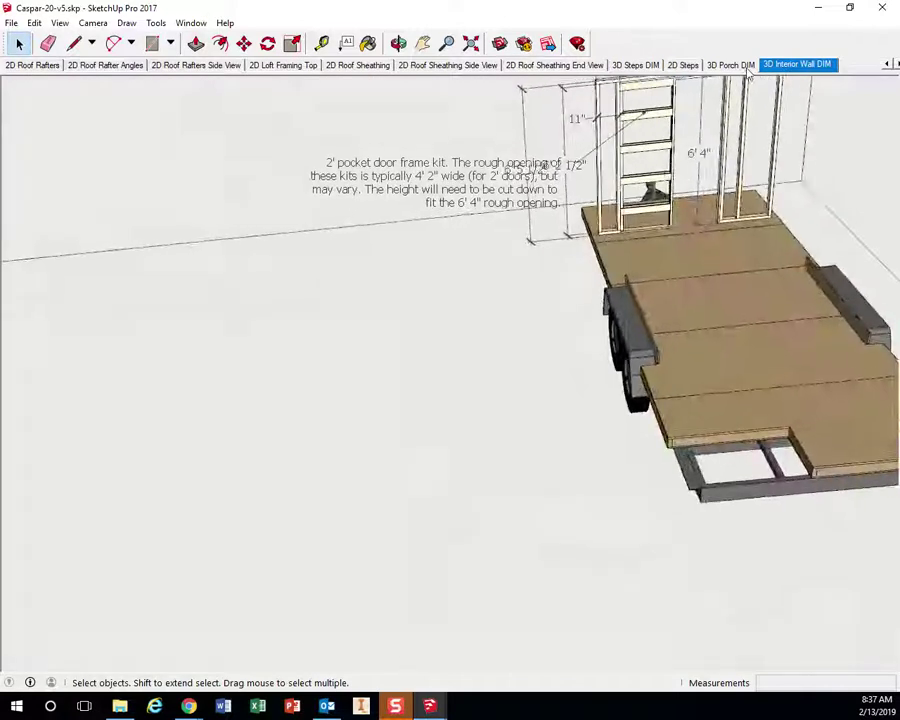
click(196, 65)
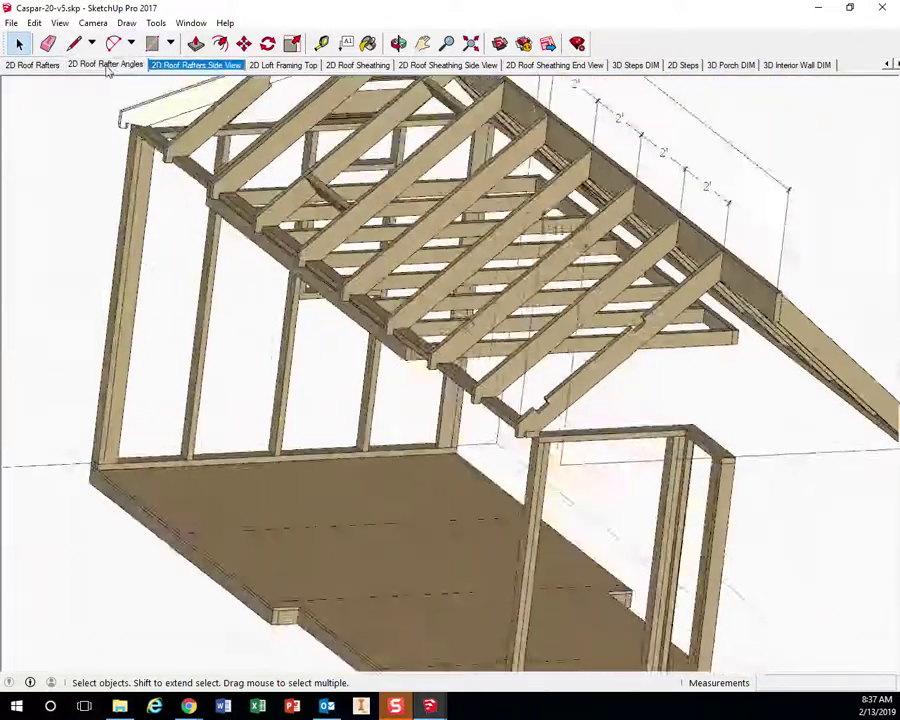
click(105, 65)
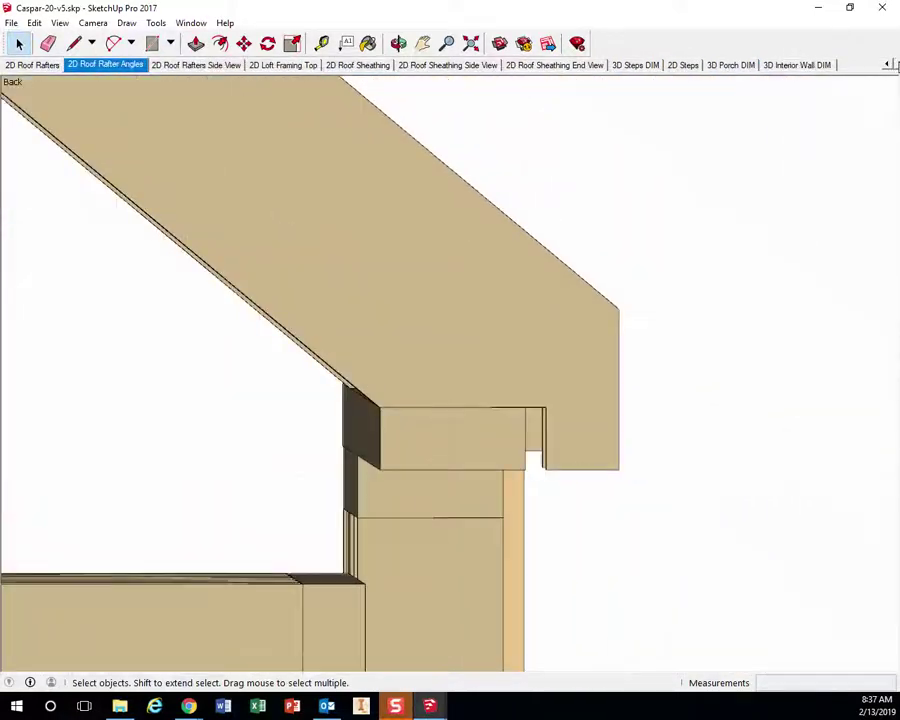
- Examine the dimensioned front wall in the 3D Wall Front Framing DIM and 3D Wall Front Extension DIM scenes
click(887, 64)
click(887, 64)
click(887, 64)
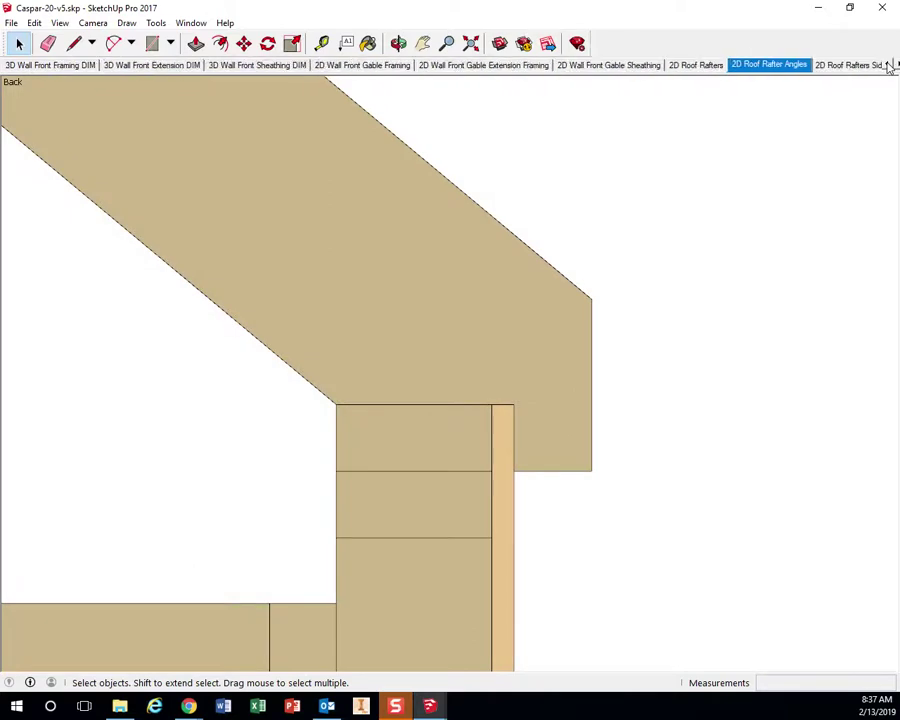
click(887, 65)
click(135, 66)
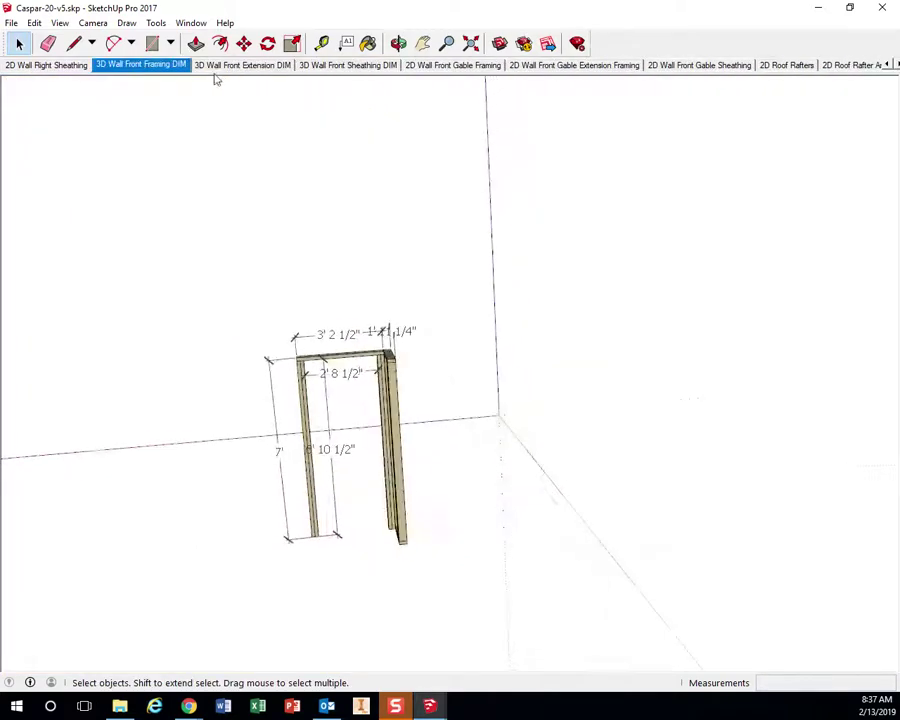
click(245, 66)
- Examine the whole house in the 3D Exterior Trim, 3D Steps and Cross Section scenes
click(887, 64)
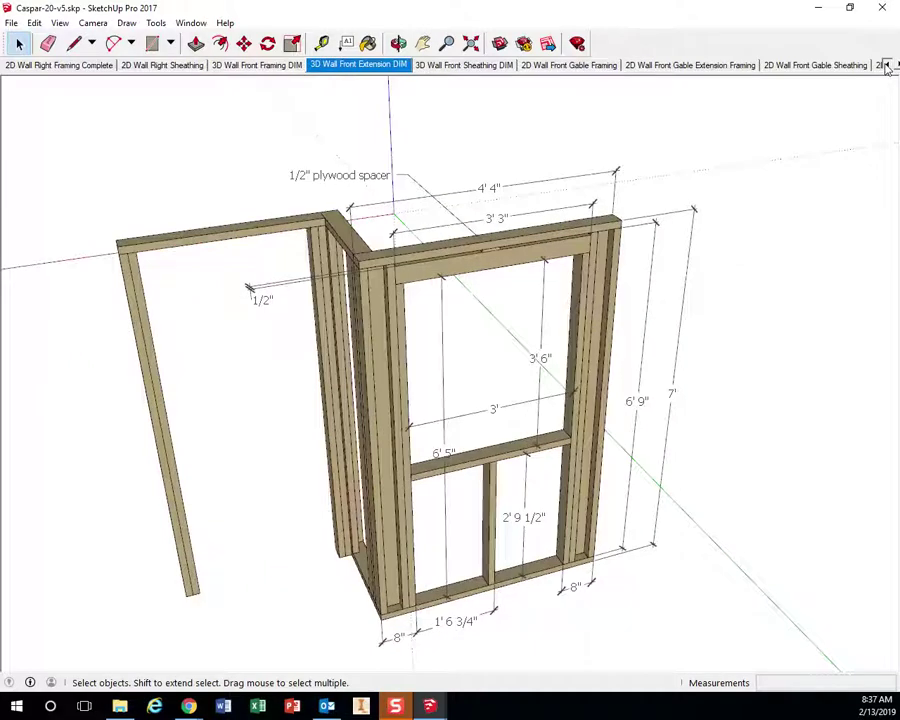
click(887, 64)
click(887, 64)
click(887, 65)
click(887, 65)
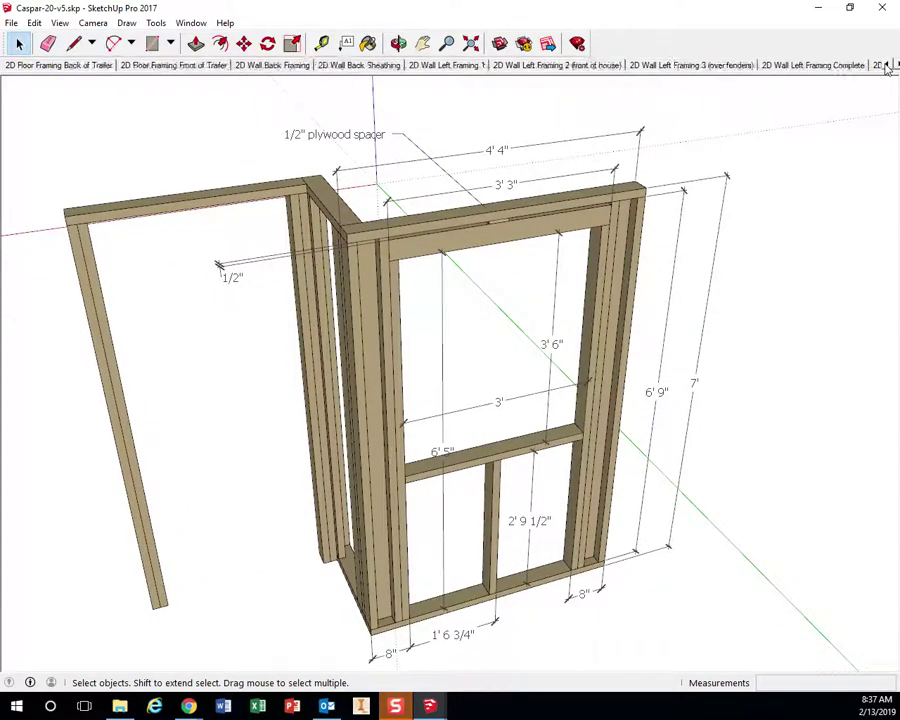
click(887, 65)
click(887, 65)
click(887, 65)
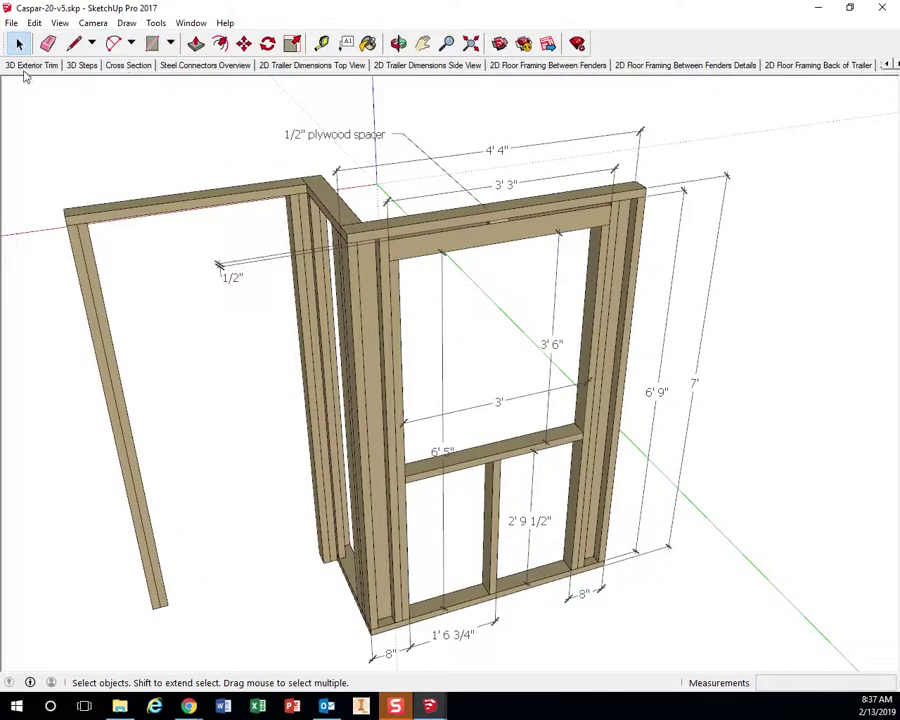
click(24, 65)
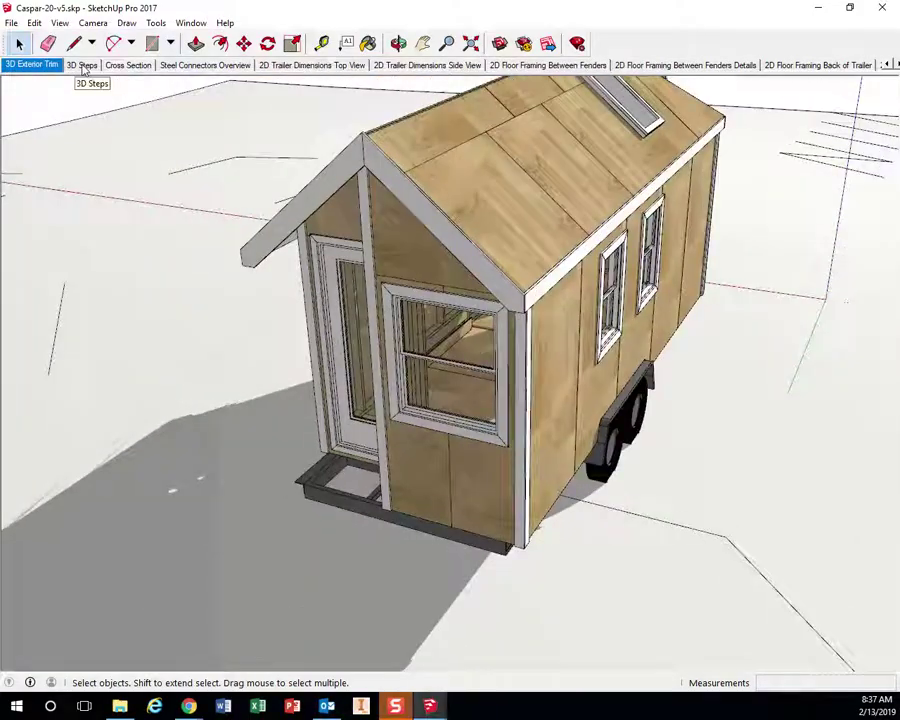
click(83, 65)
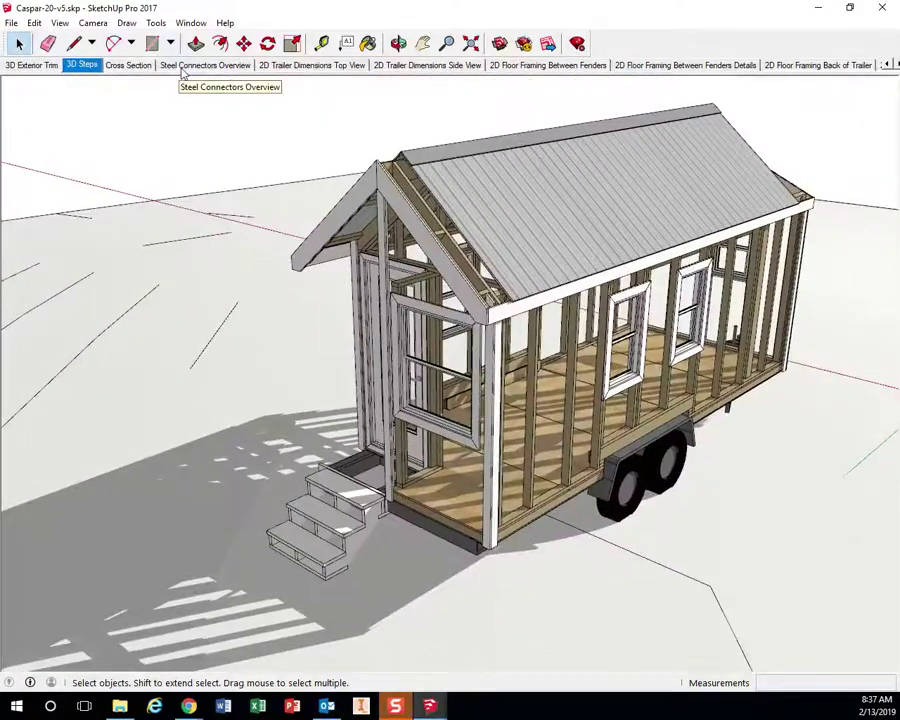
click(128, 65)
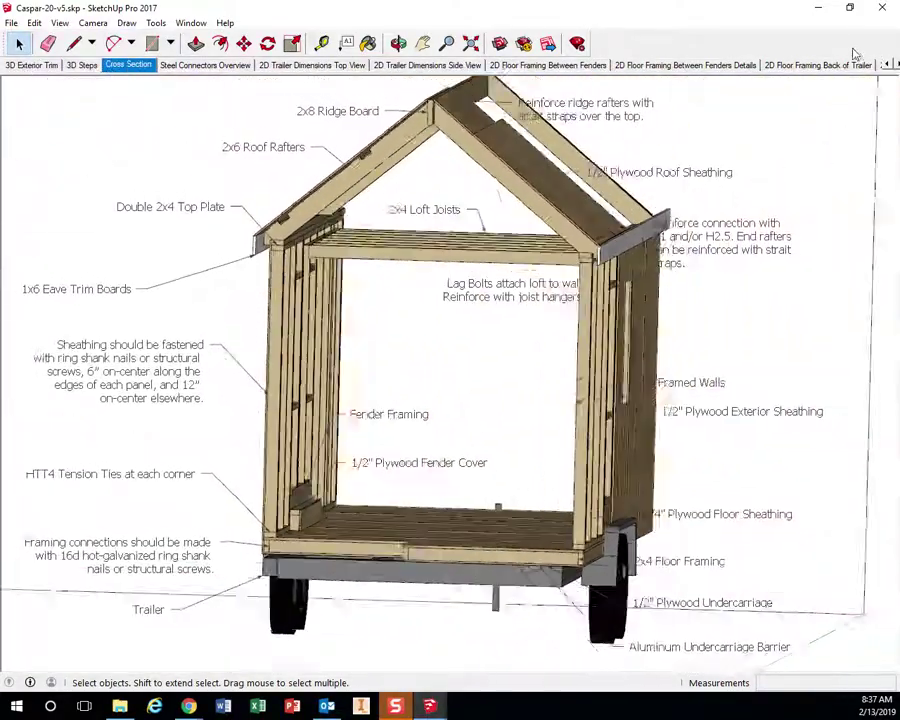
- Examine the sheathed house in the 3D Roof Sheathing Complete scene, turning the view to face the front wall with its door and window openings
click(884, 65)
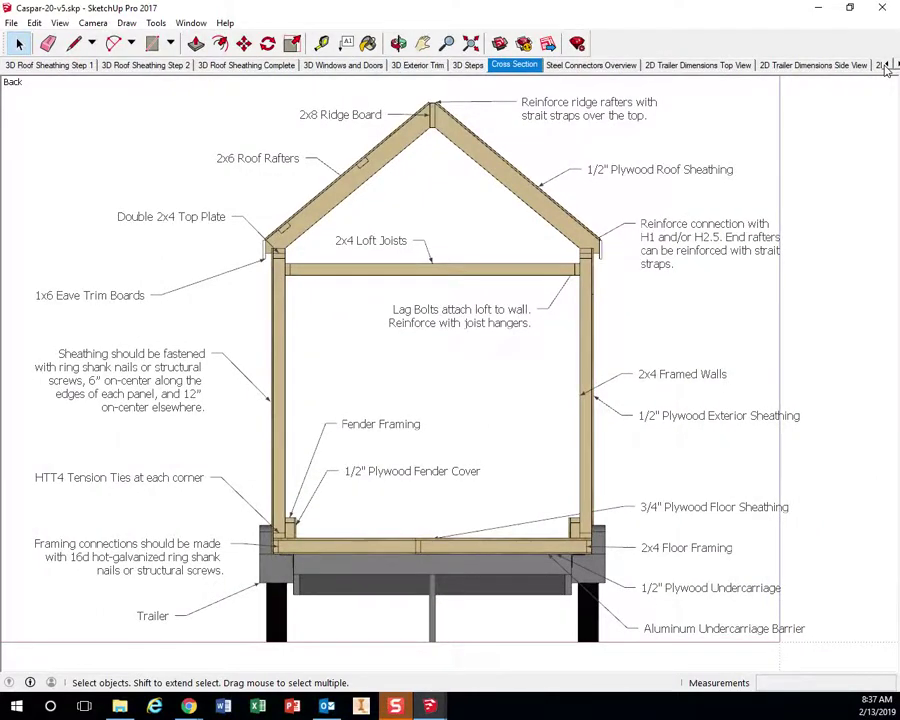
click(284, 66)
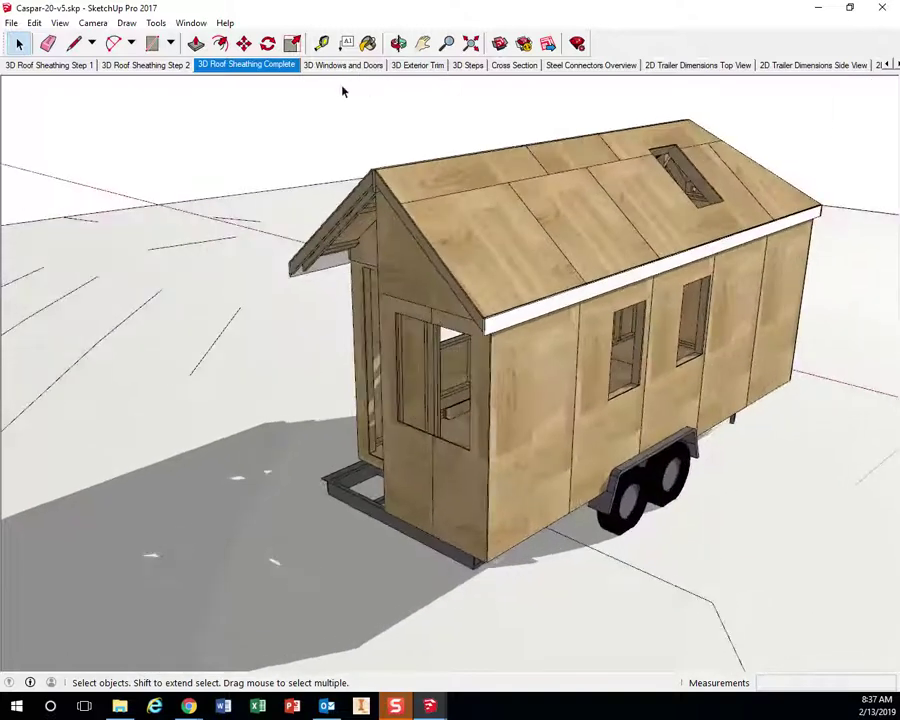
middle_drag(322, 345, 378, 185)
click(422, 43)
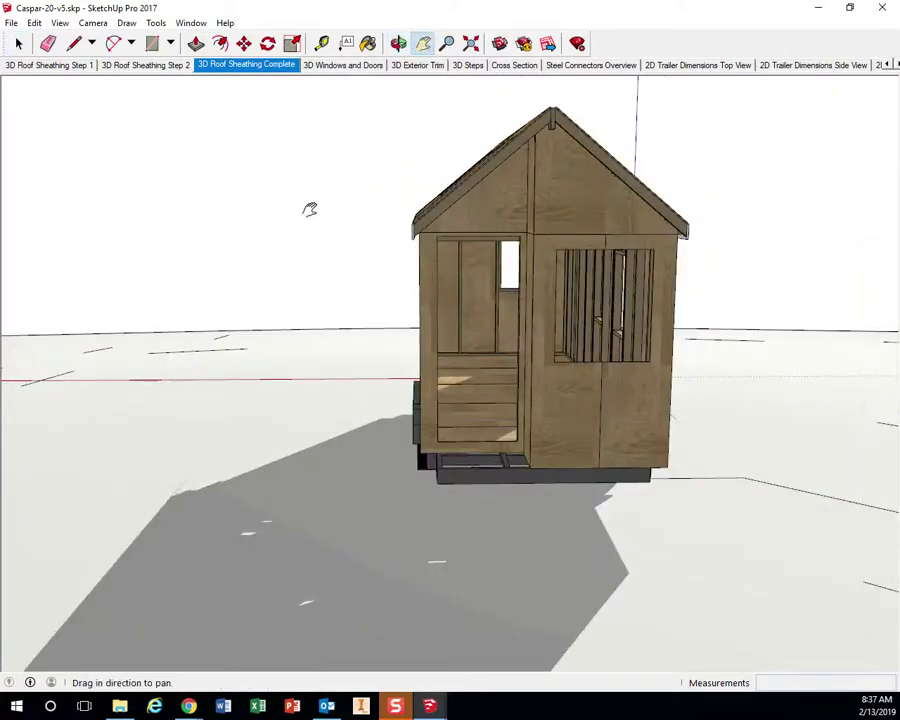
drag(309, 209, 401, 288)
click(246, 64)
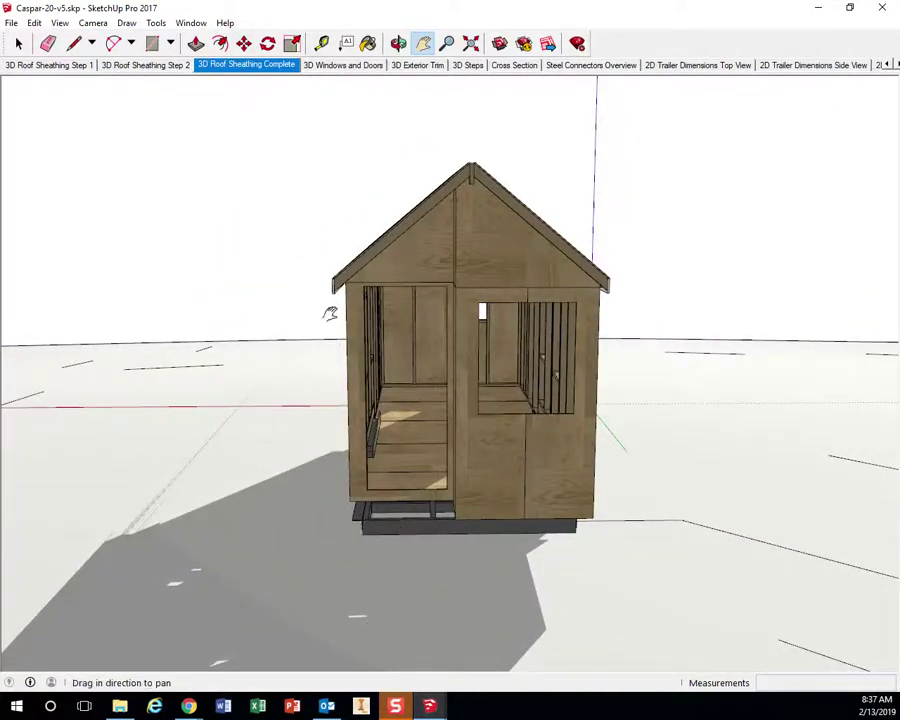
- Switch to the Tiny Homes page in Chrome and review the Tiny Home Templates list and the project tasks around Task 5
mouse_move(188, 706)
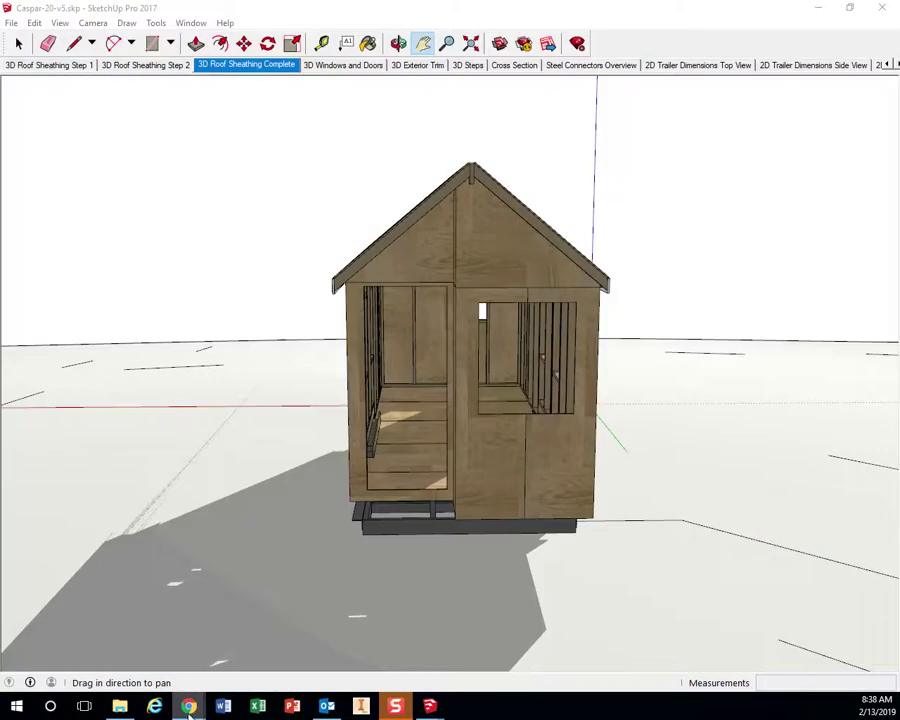
click(238, 662)
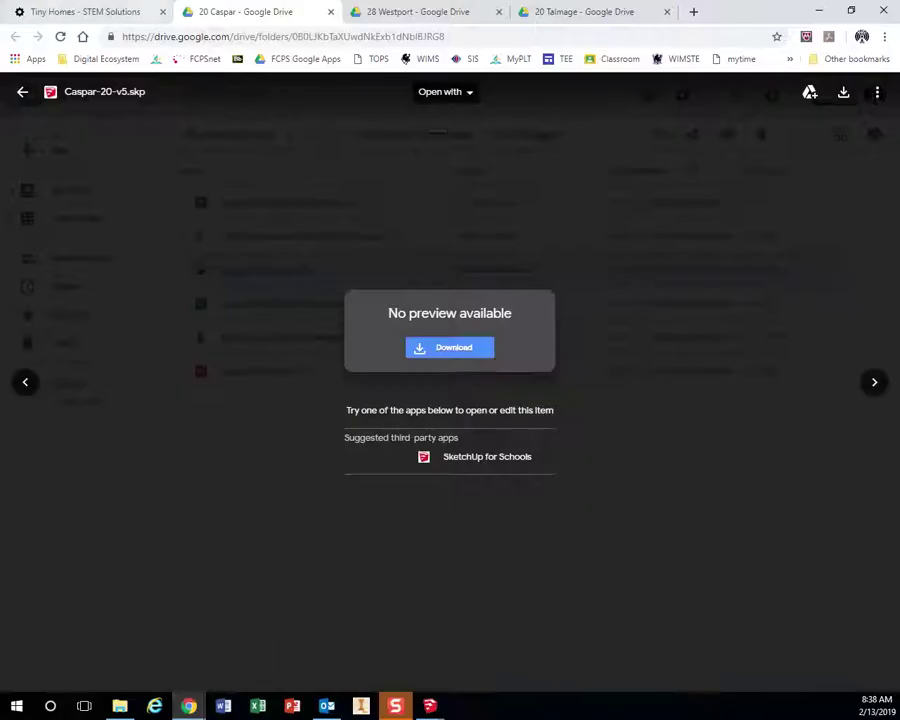
click(75, 12)
scroll(525, 360, down, 2)
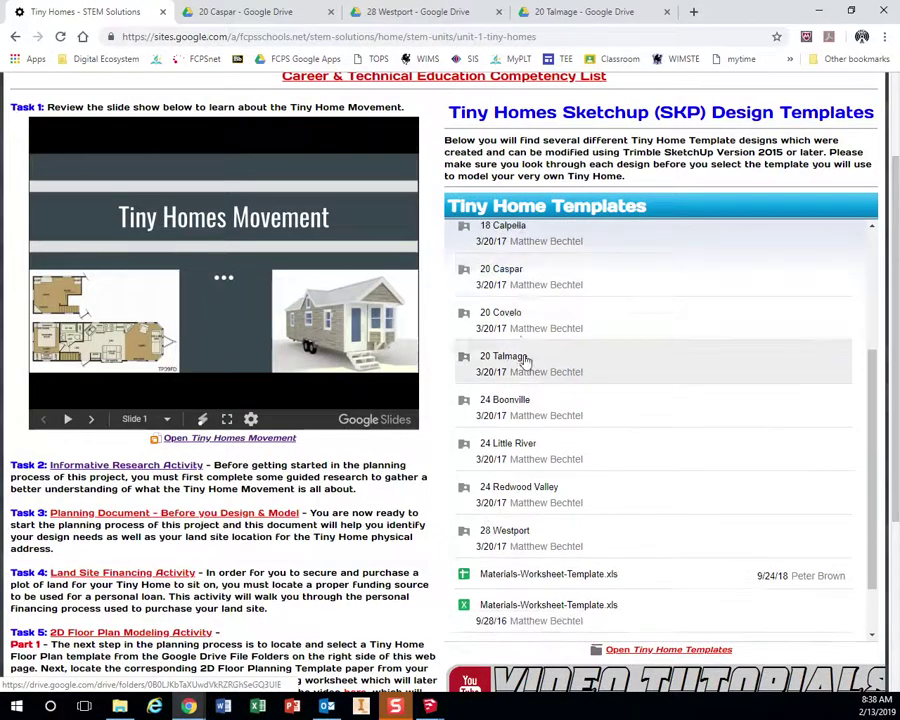
scroll(517, 356, down, 2)
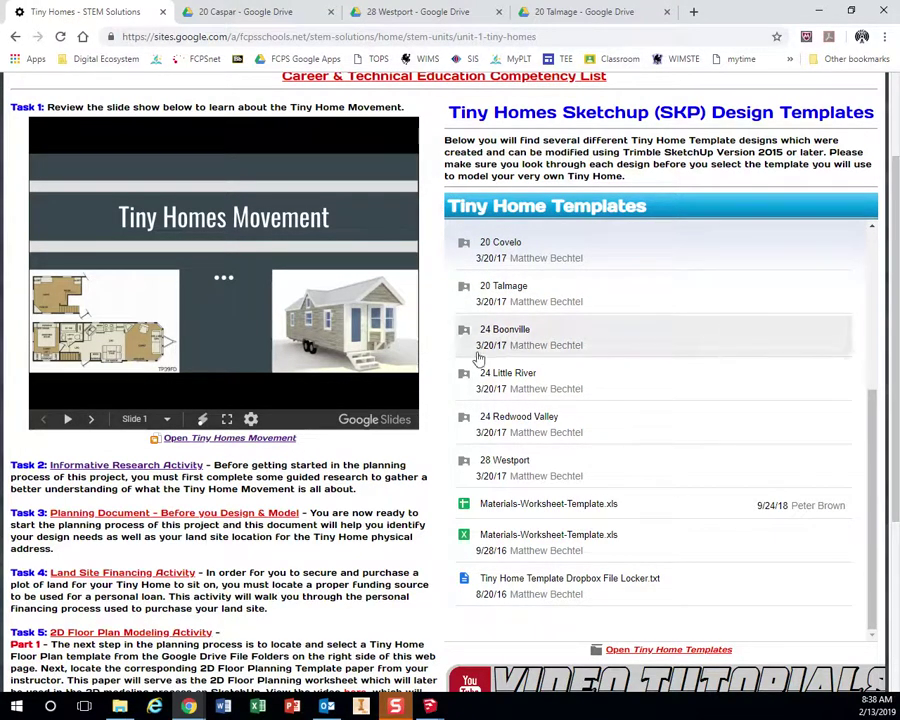
scroll(144, 510, down, 2)
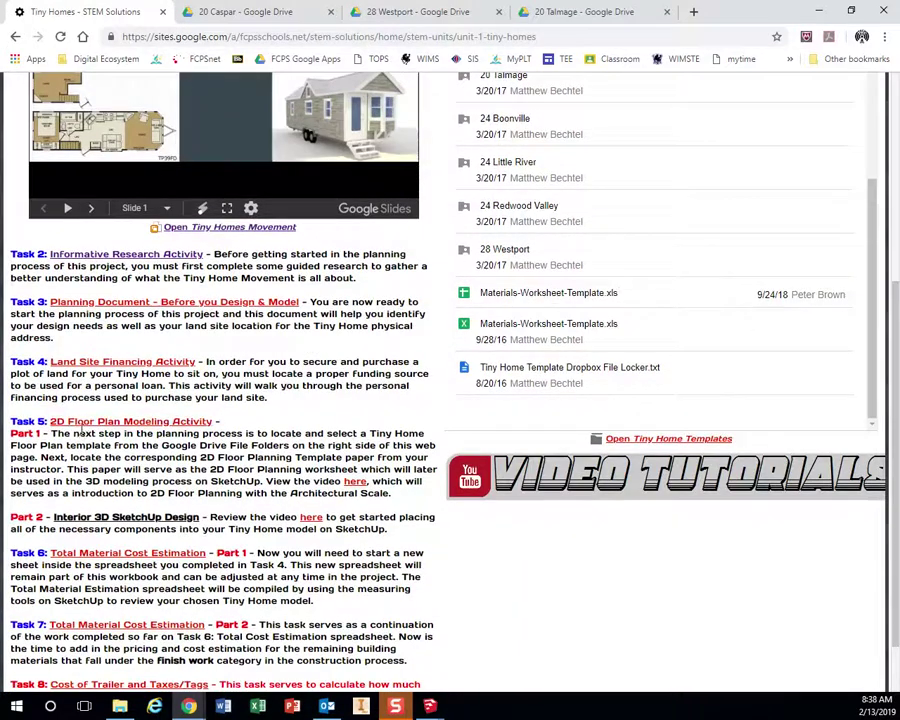